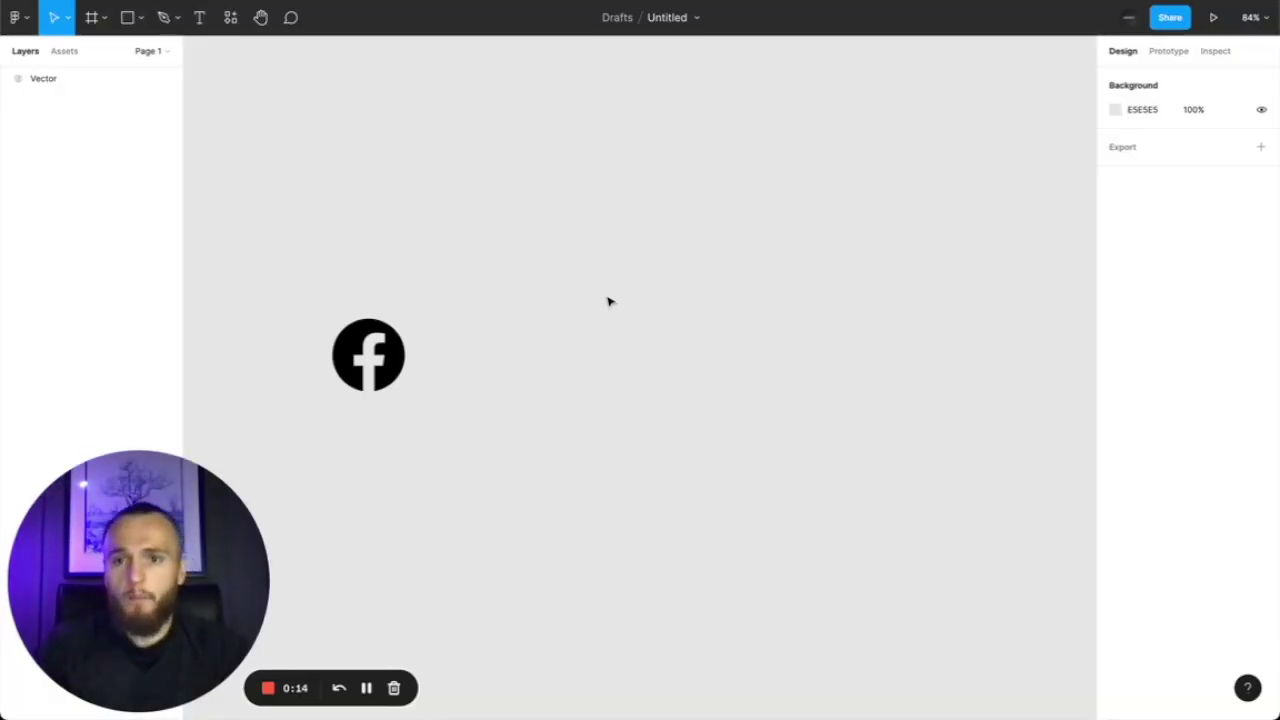
Zoom in on the black Facebook icon in Figma and marquee-select its whole vector shape
scroll(468, 348, "left", 2)
scroll(357, 377, "up", 5)
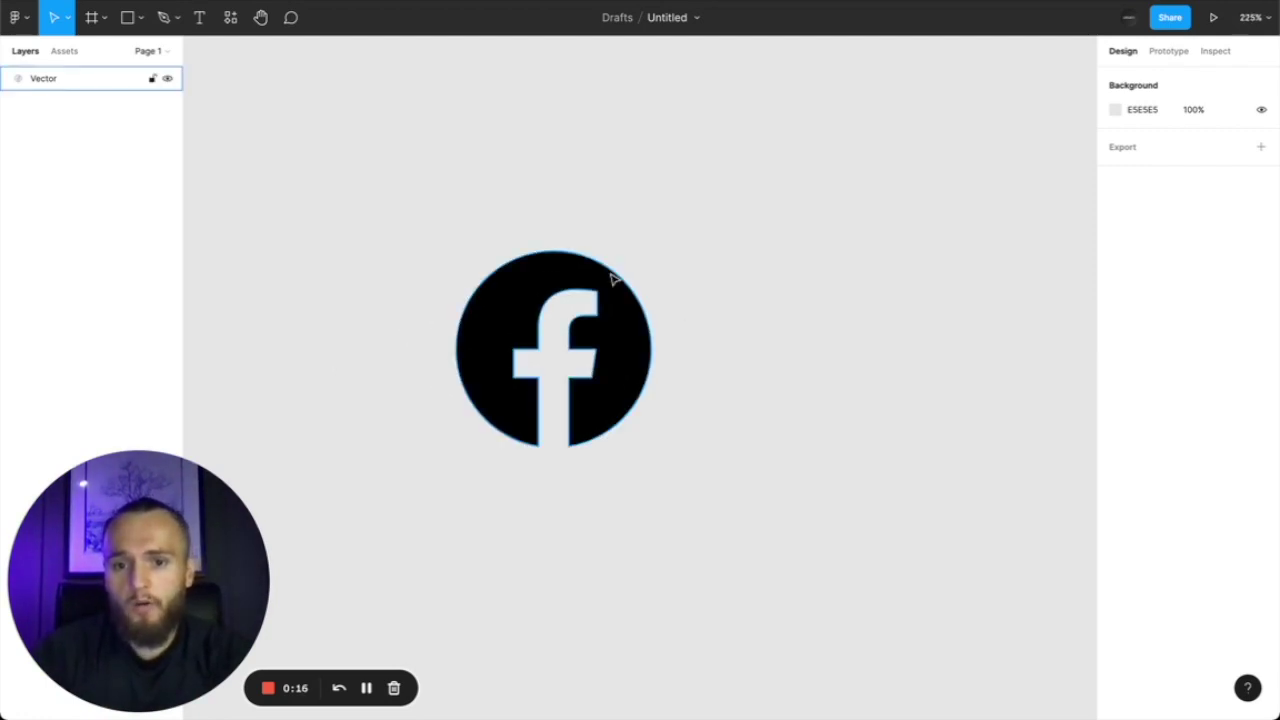
left_click_drag(691, 197, 390, 510)
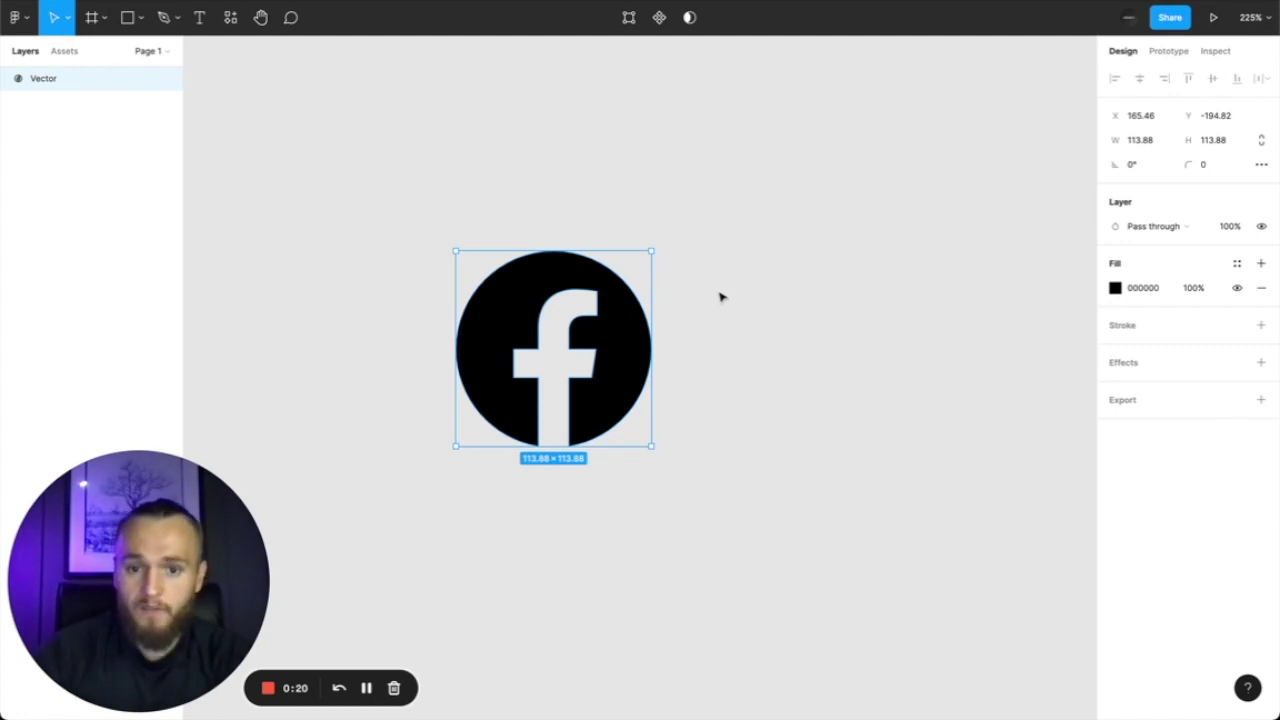
left_click(711, 334)
left_click_drag(636, 358, 708, 378)
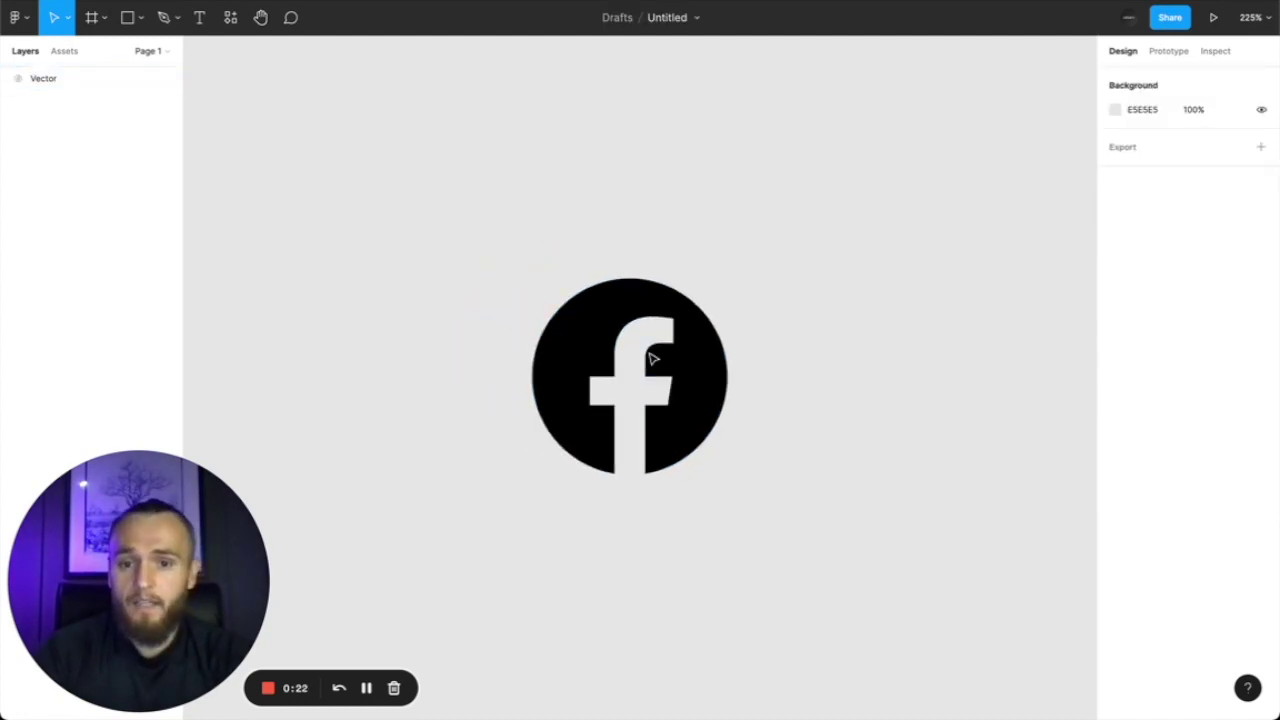
left_click(707, 390)
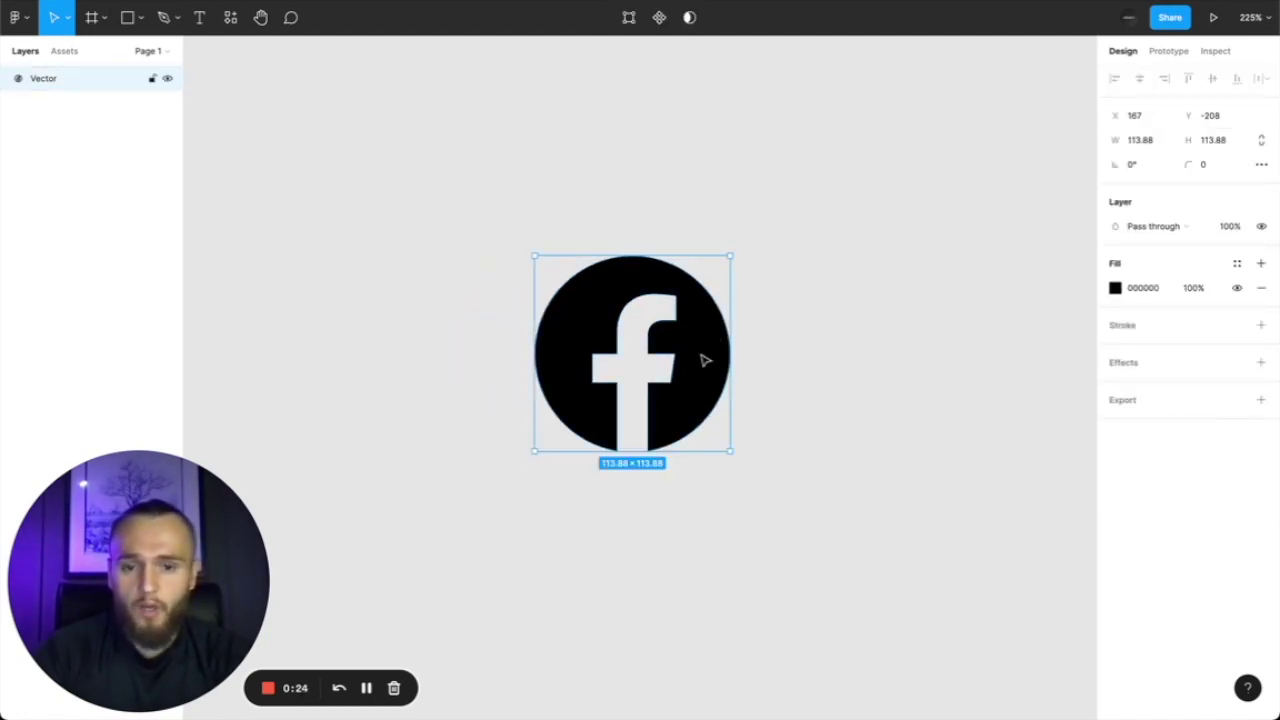
left_click_drag(787, 218, 466, 532)
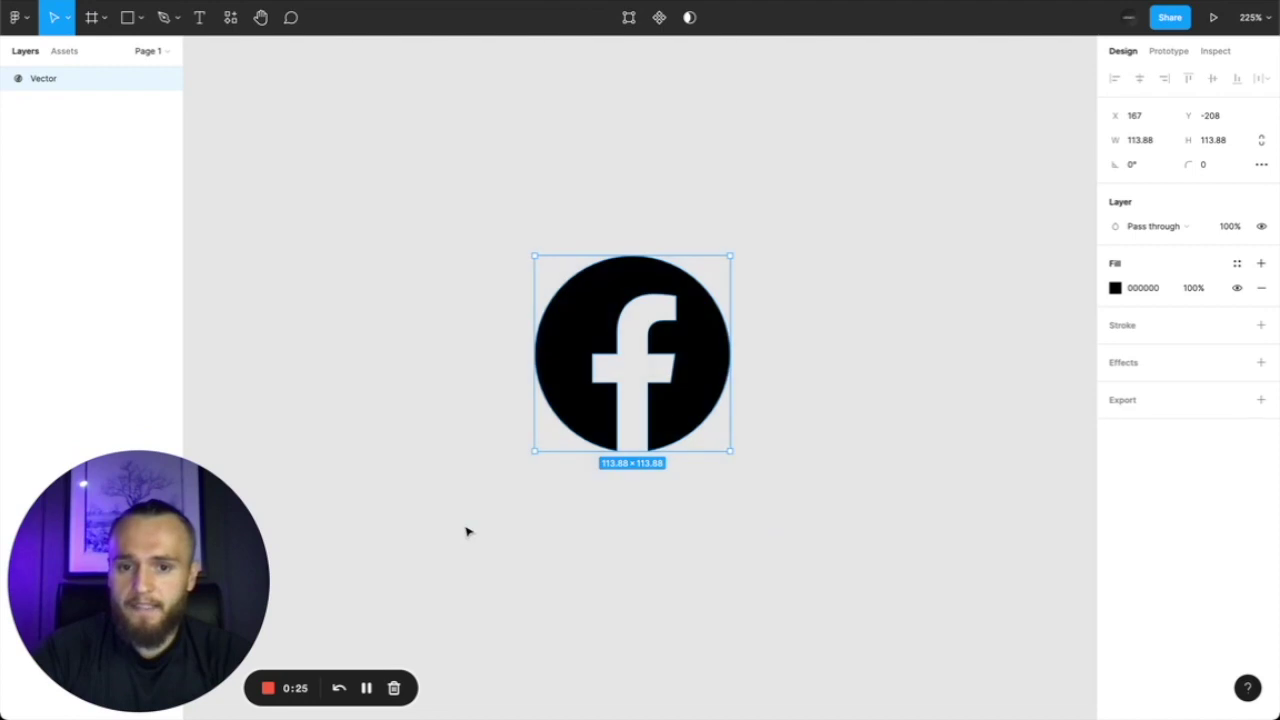
Apply Outline stroke to the Facebook icon, then Flatten it into a single vector
right_click(702, 365)
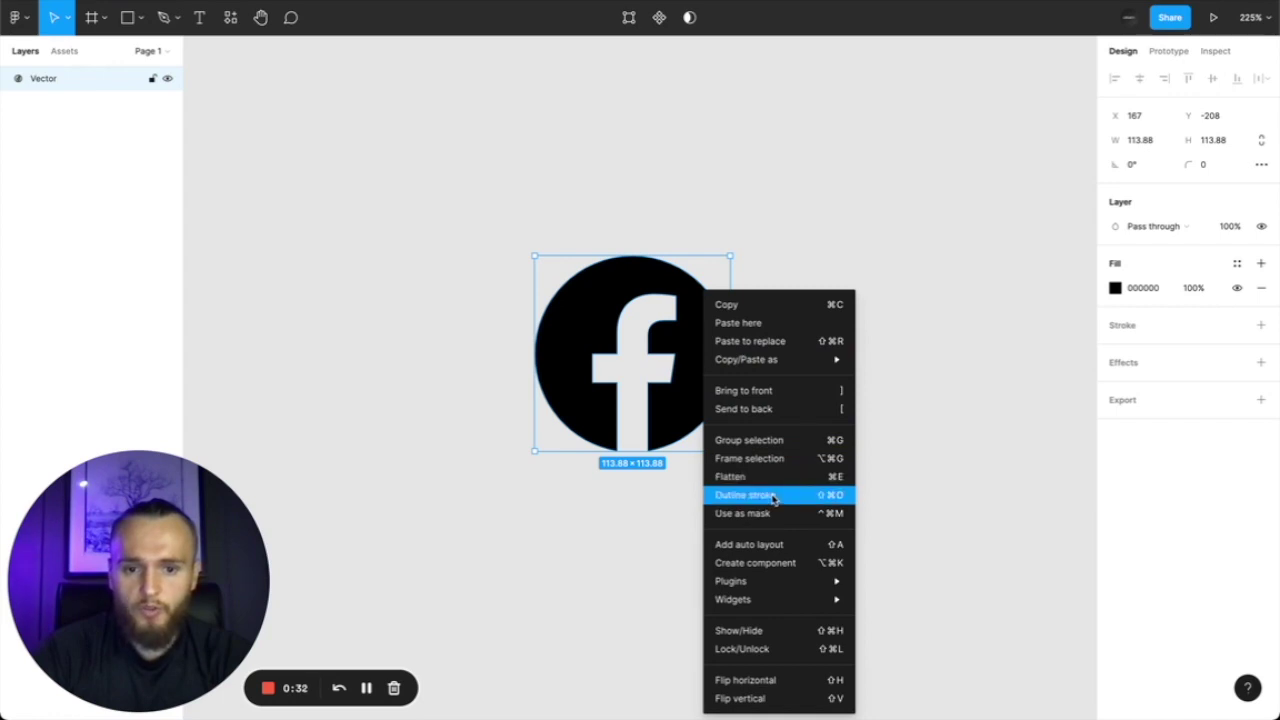
left_click(773, 497)
right_click(695, 341)
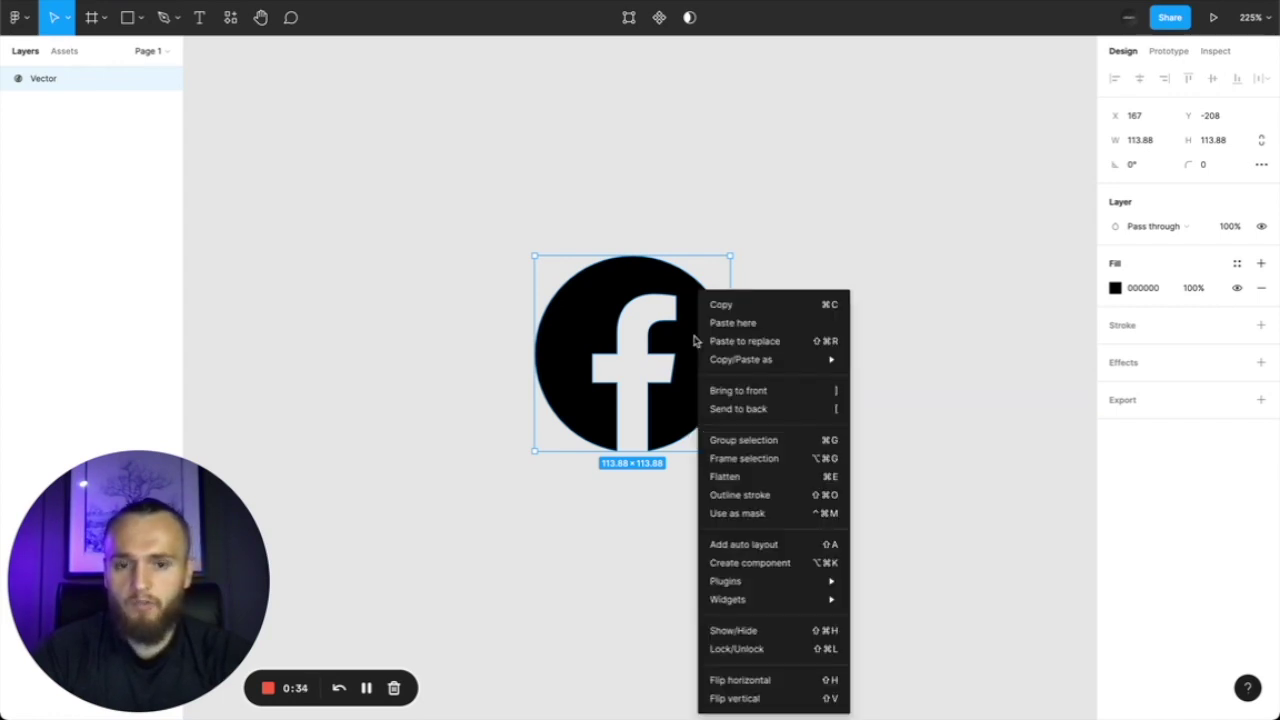
left_click(748, 479)
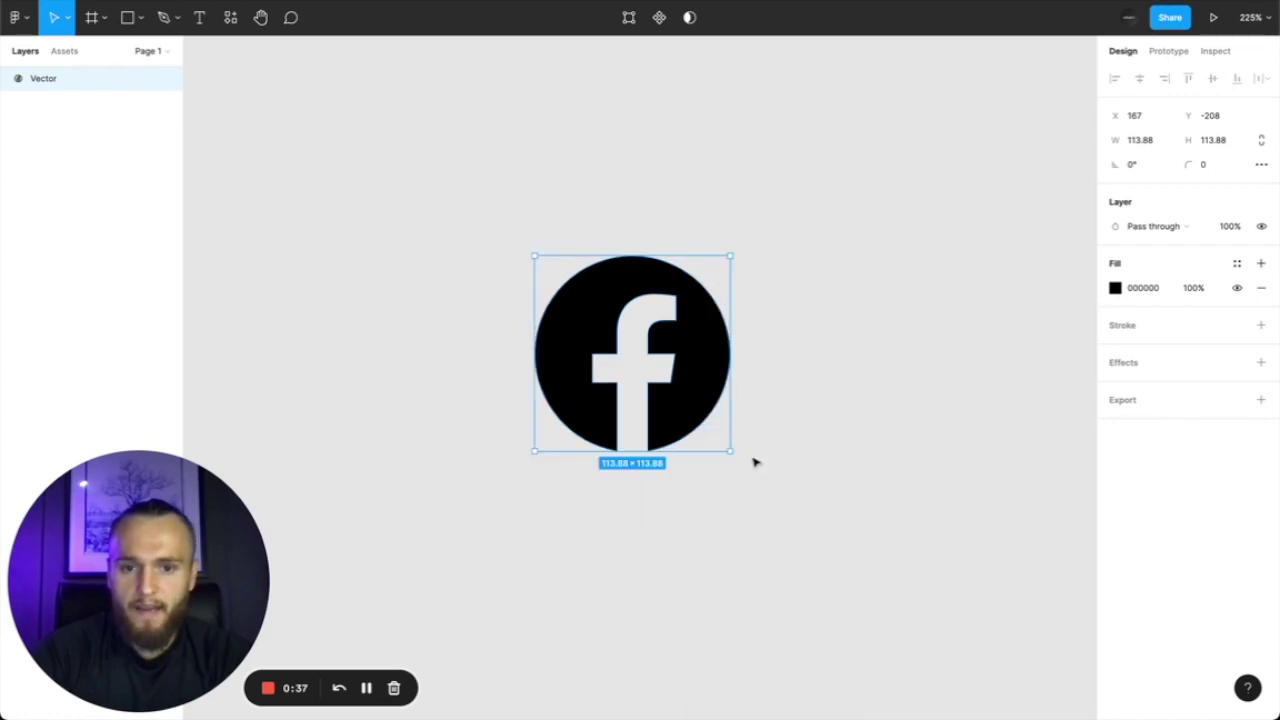
Copy the flattened Facebook icon to the clipboard as SVG code
right_click(703, 362)
mouse_move(745, 362)
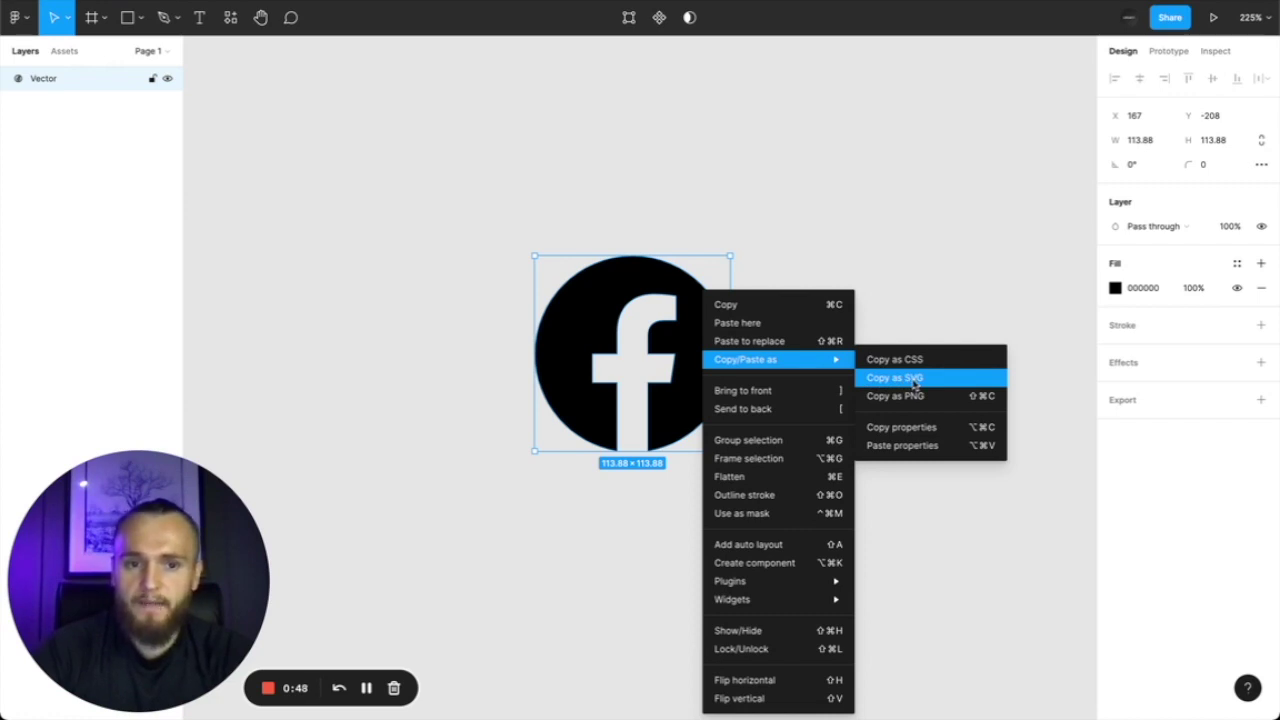
left_click(914, 379)
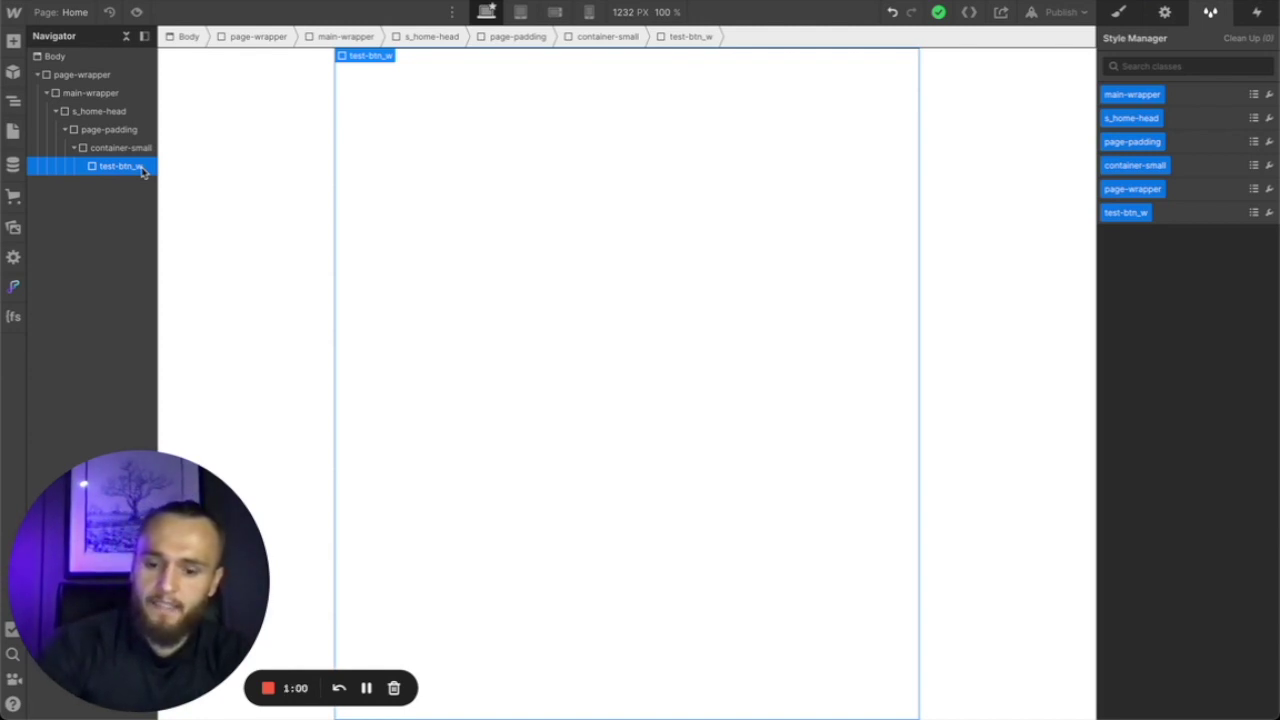
Add an HTML Embed element inside test-btn_w by searching 'embe' in quick-find
key("ctrl+e")
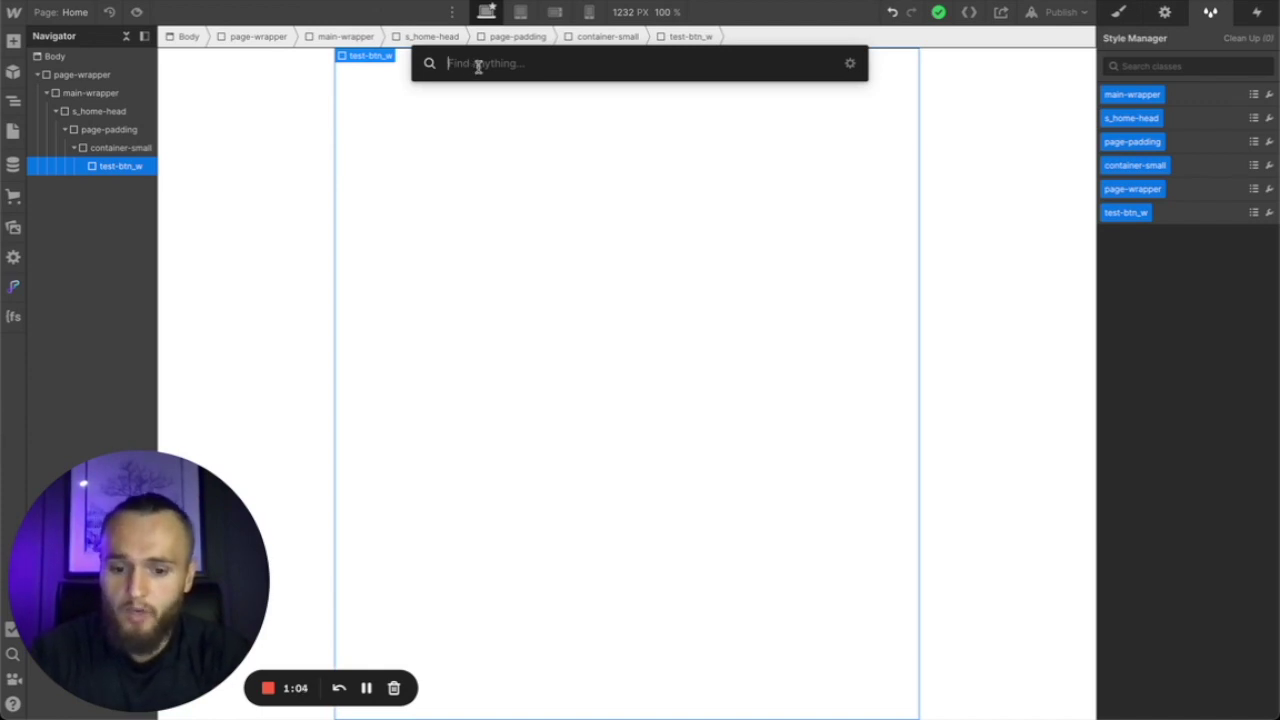
type("embed")
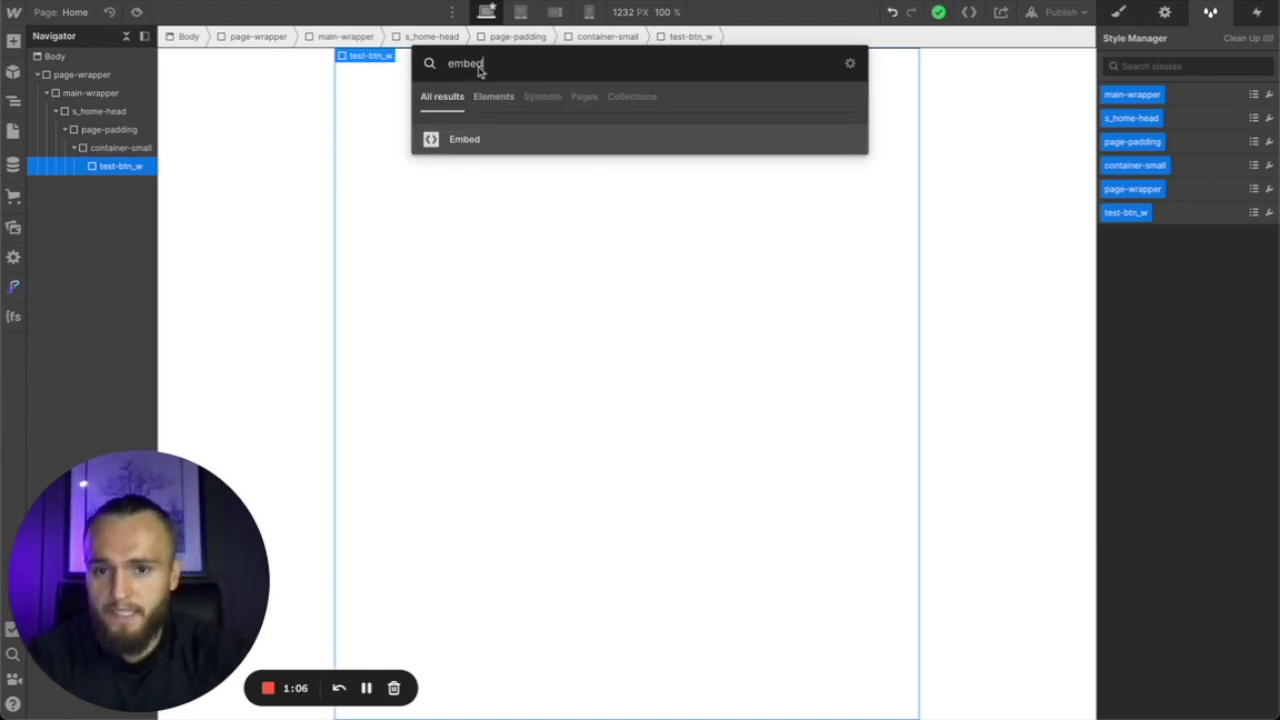
key("Return")
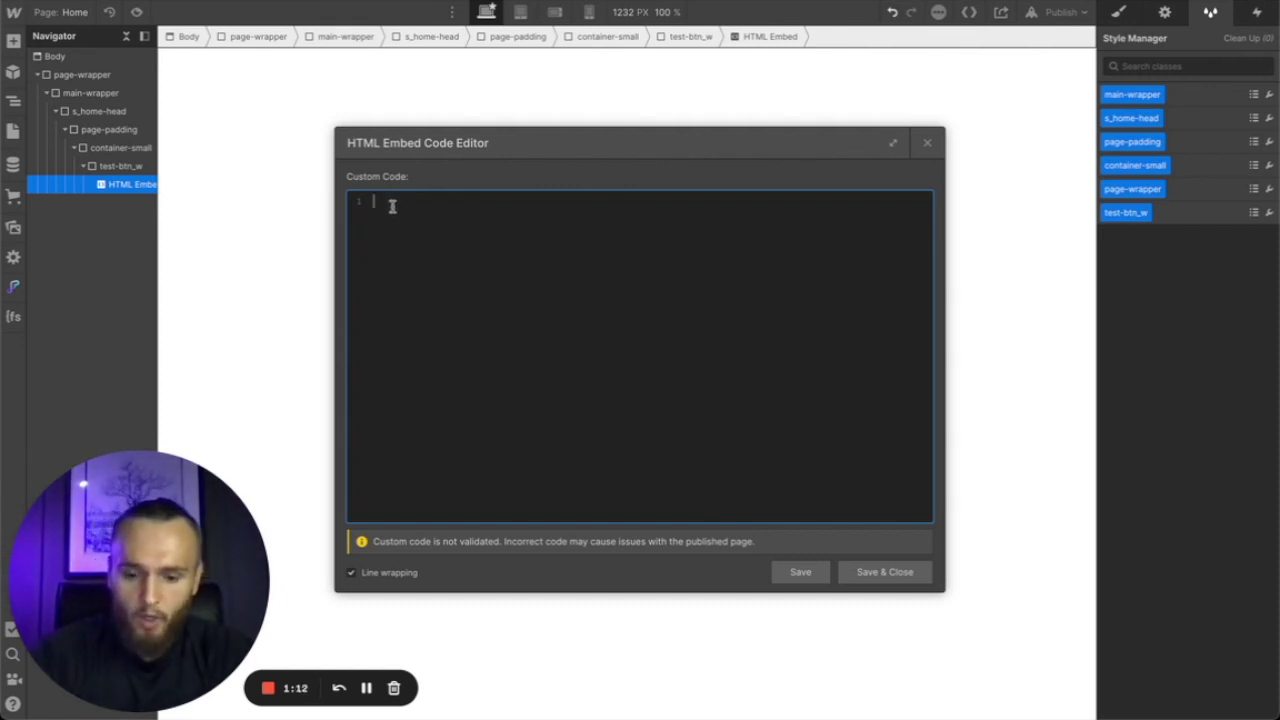
Paste the Facebook SVG markup into the embed code editor and select the svg tag's fill="none"
key("ctrl+v")
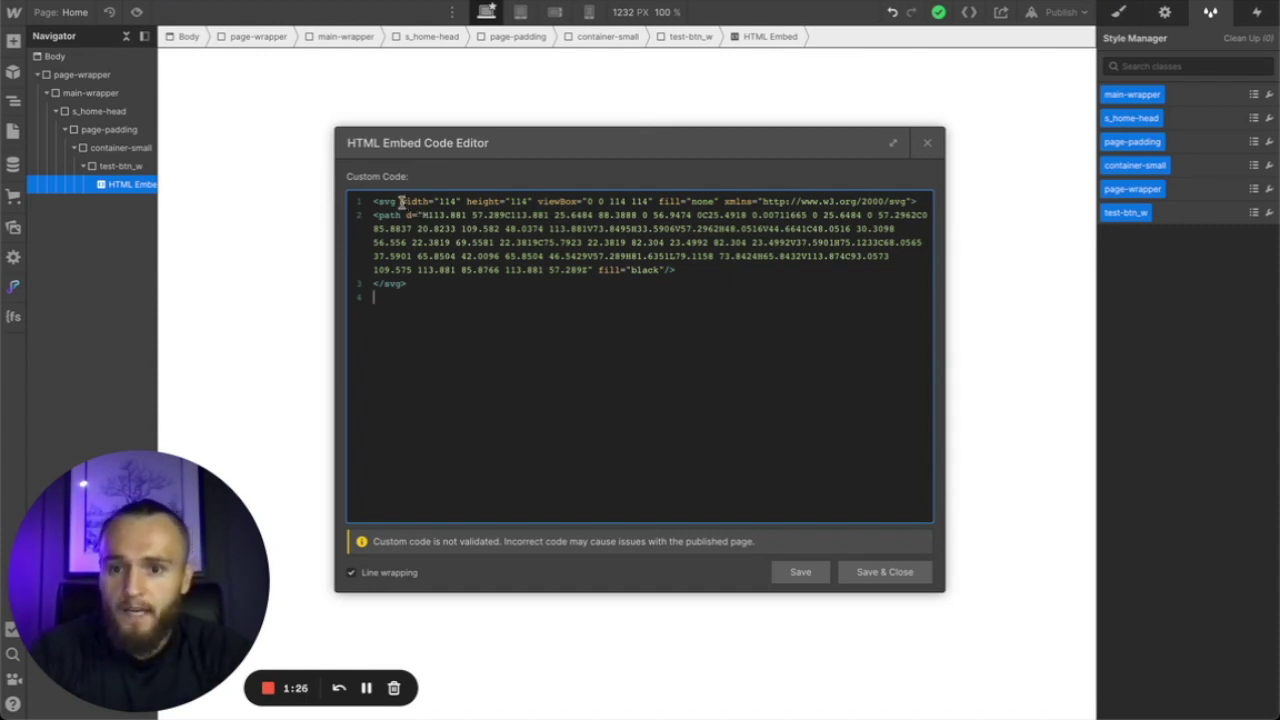
left_click_drag(400, 203, 531, 203)
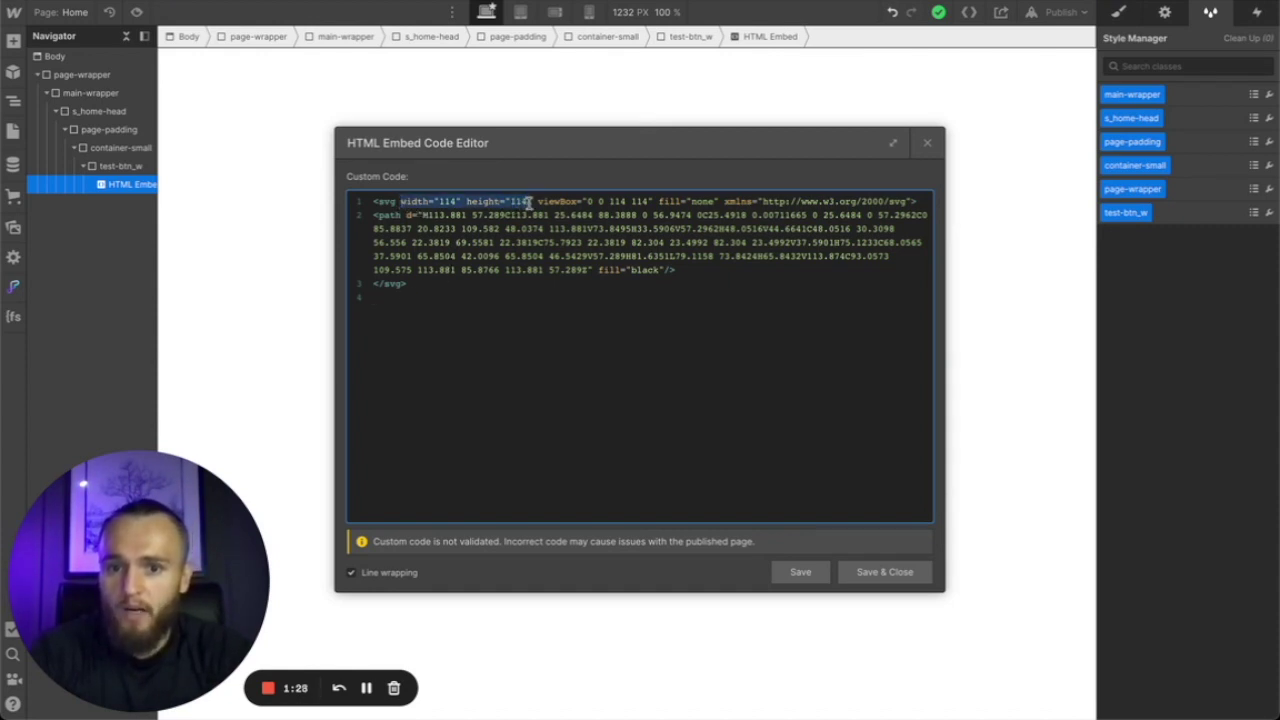
left_click_drag(532, 202, 400, 202)
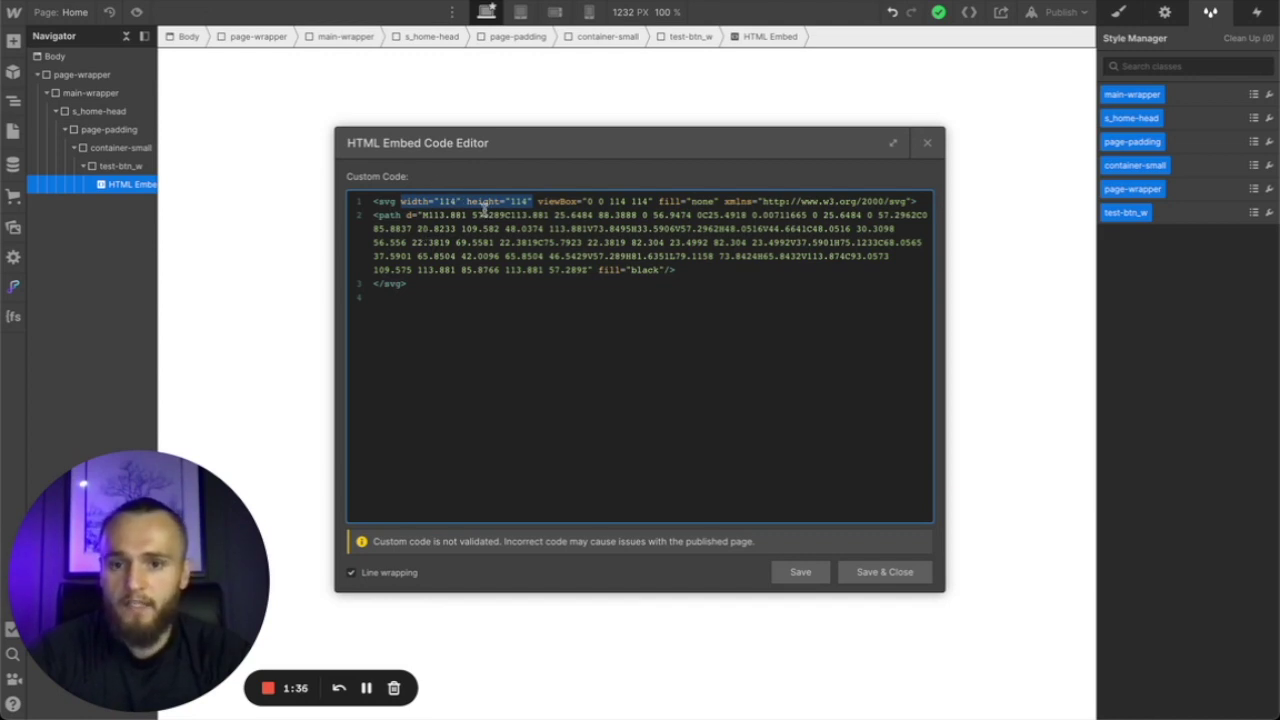
left_click(524, 203)
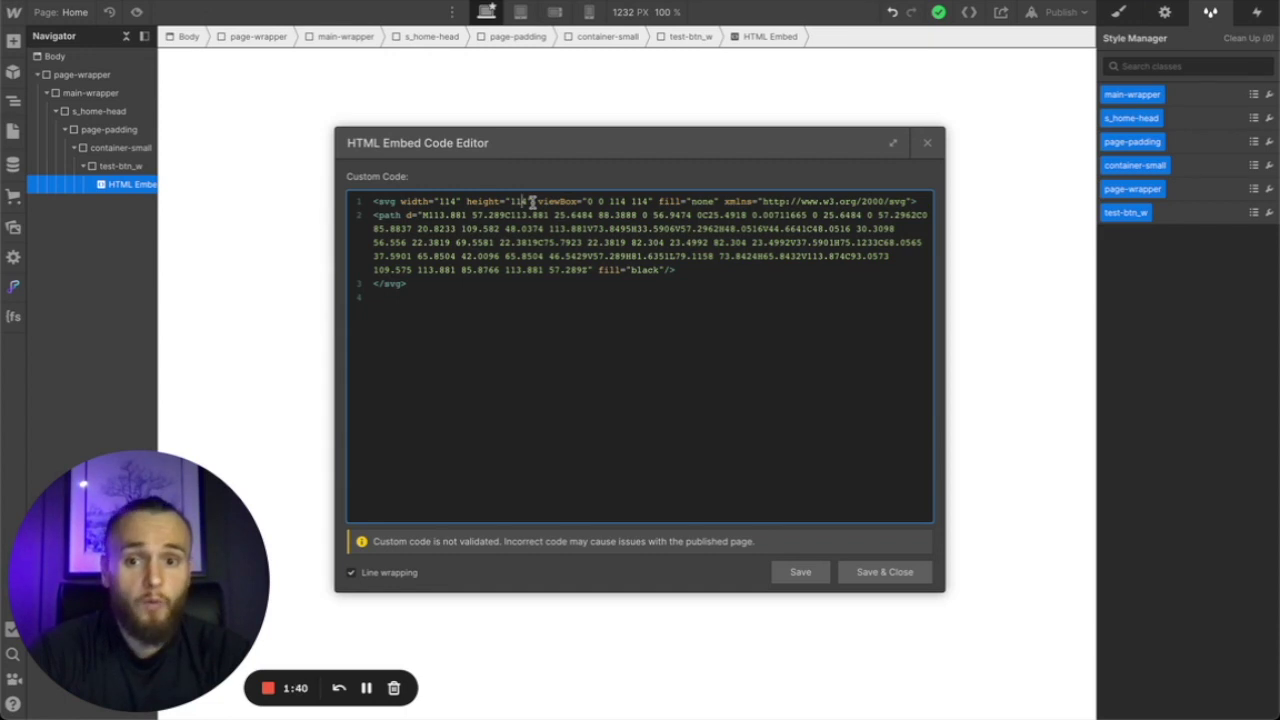
left_click_drag(531, 203, 405, 203)
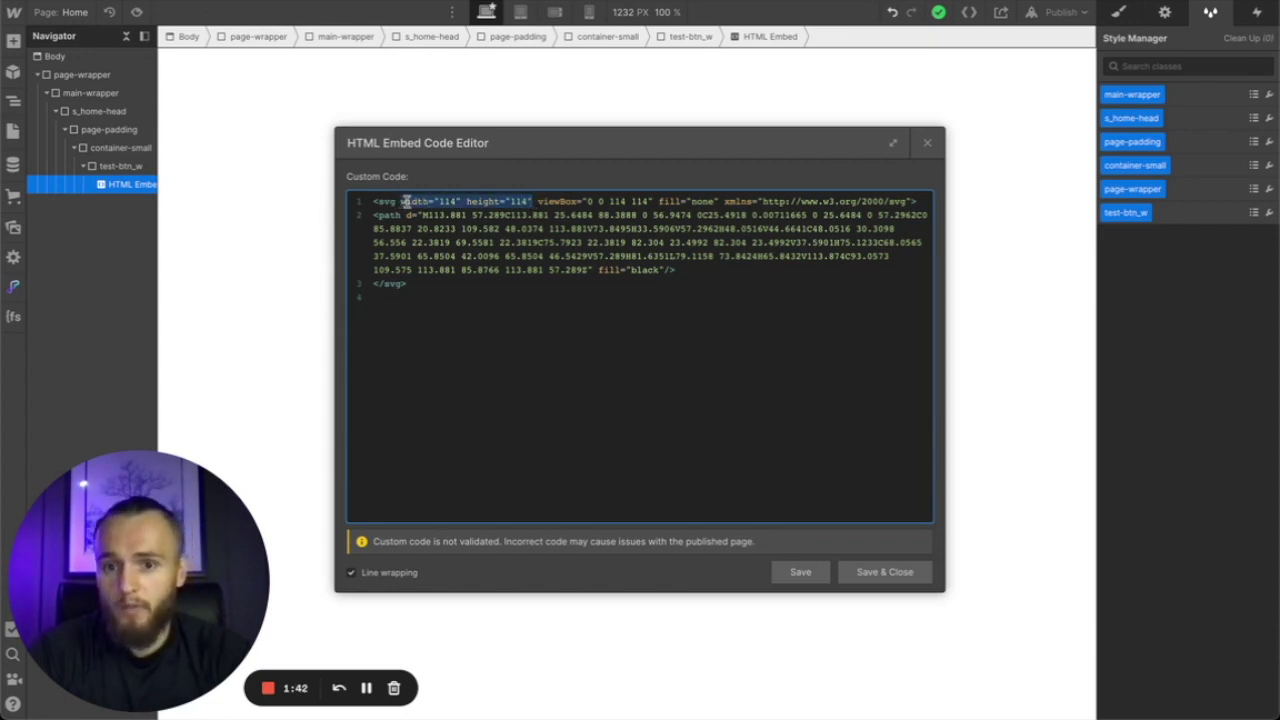
left_click(400, 203)
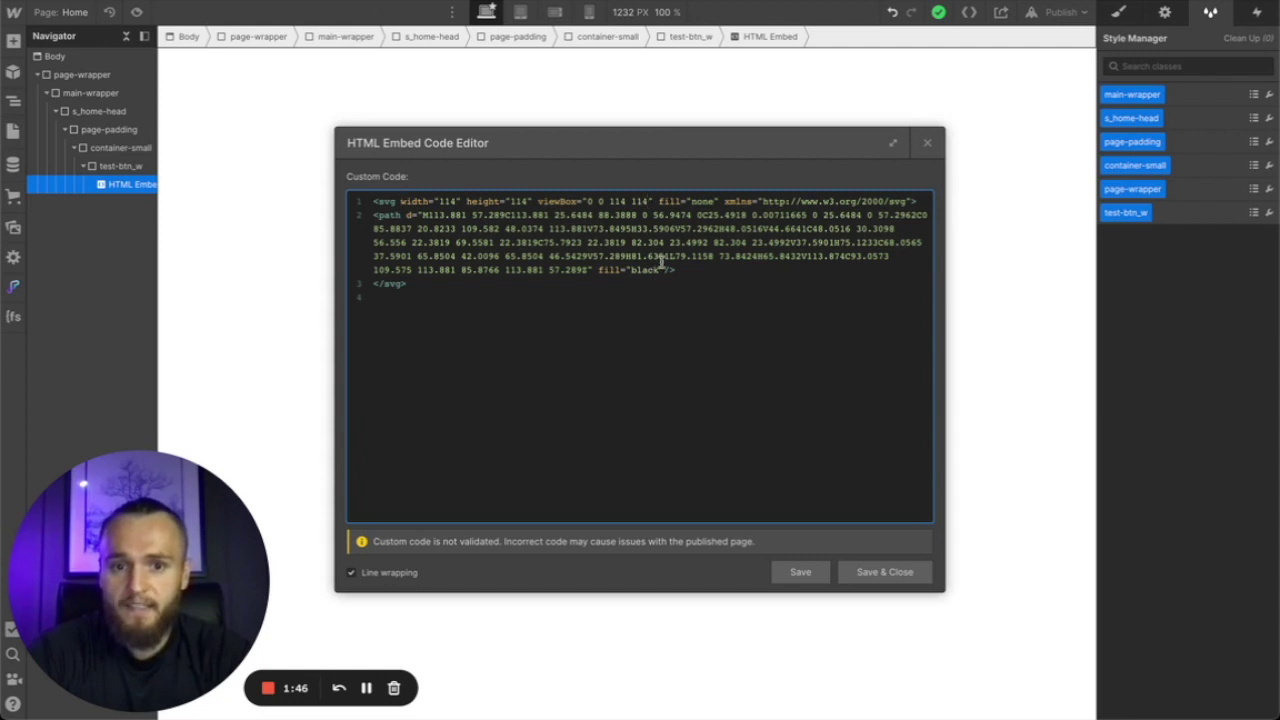
left_click_drag(717, 201, 657, 200)
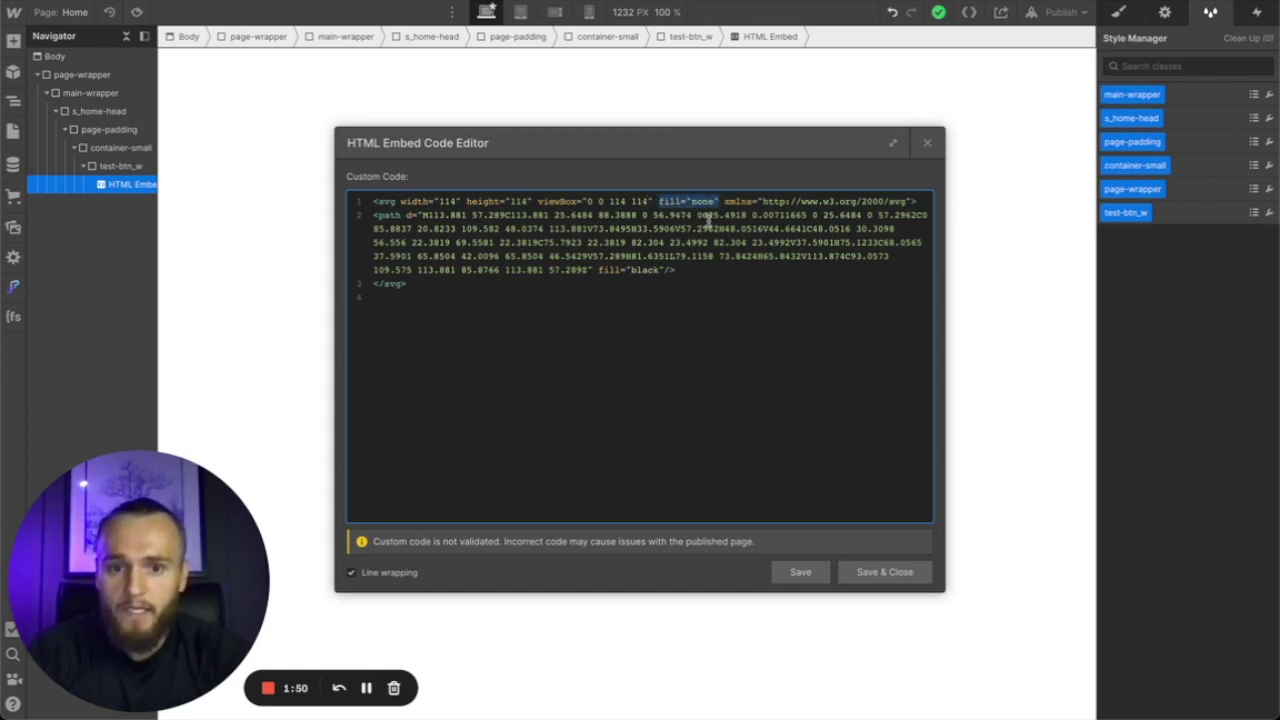
Delete fill="none", replace the path fill 'black' with currentcolor, and save the embed
key("BackSpace")
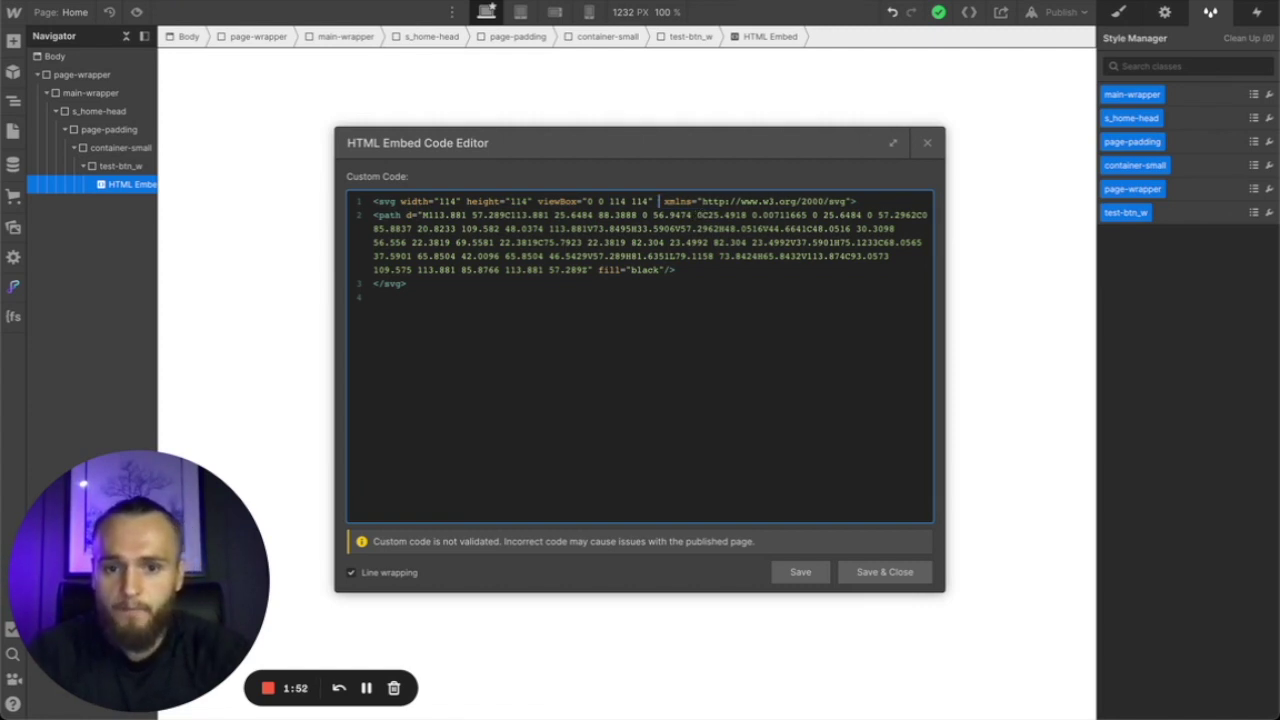
double_click(636, 269)
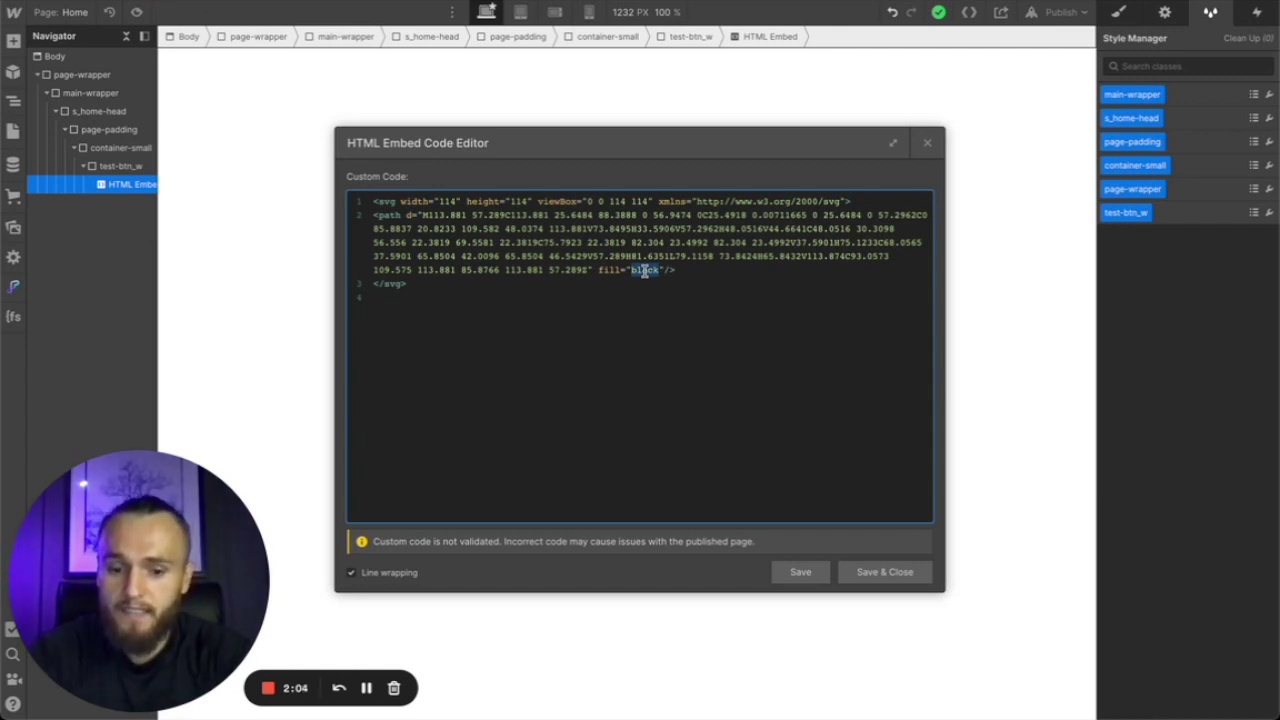
type("curre")
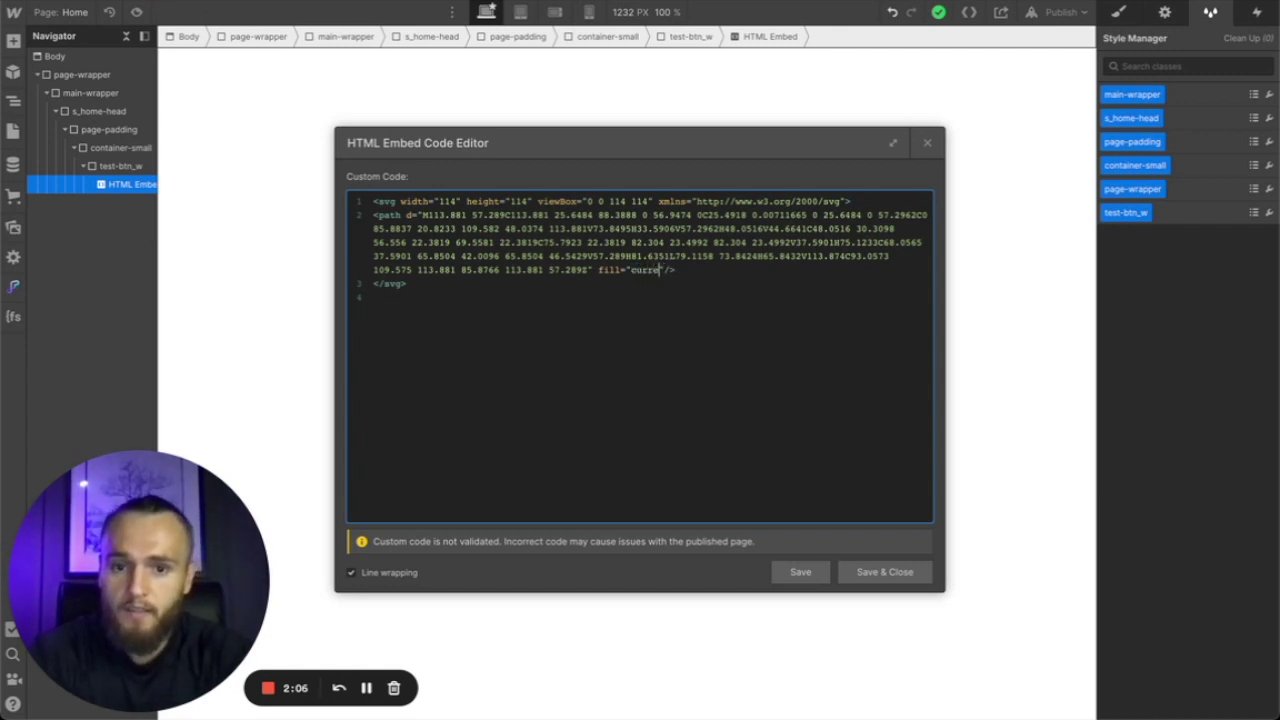
type("ntcolor")
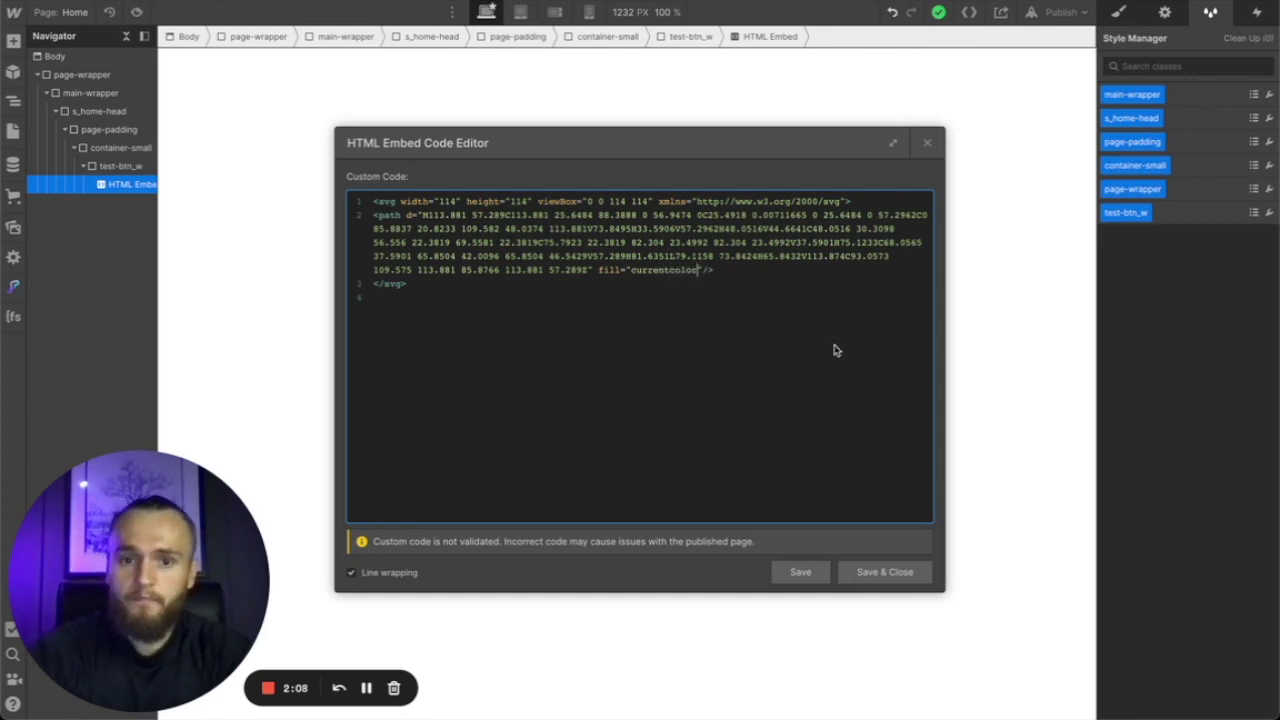
left_click(910, 568)
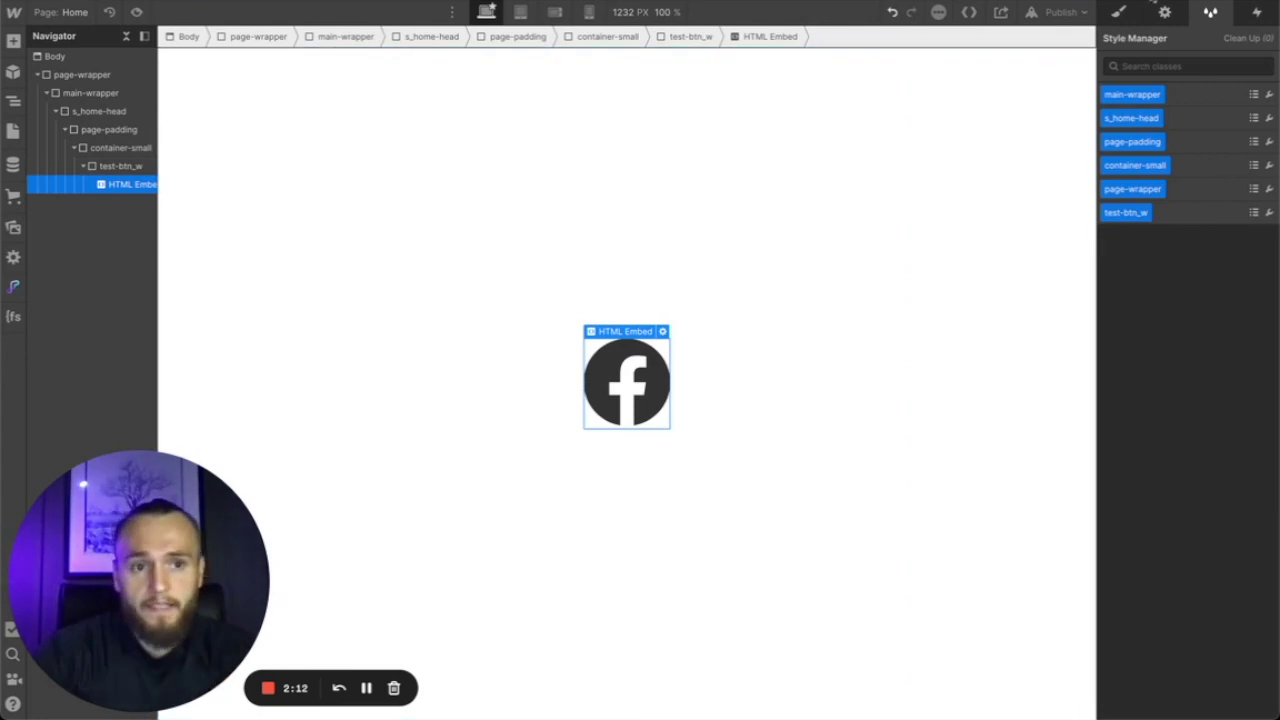
Set the embed's Typography text colour to #634848 dark brown in the Style panel
left_click(1119, 12)
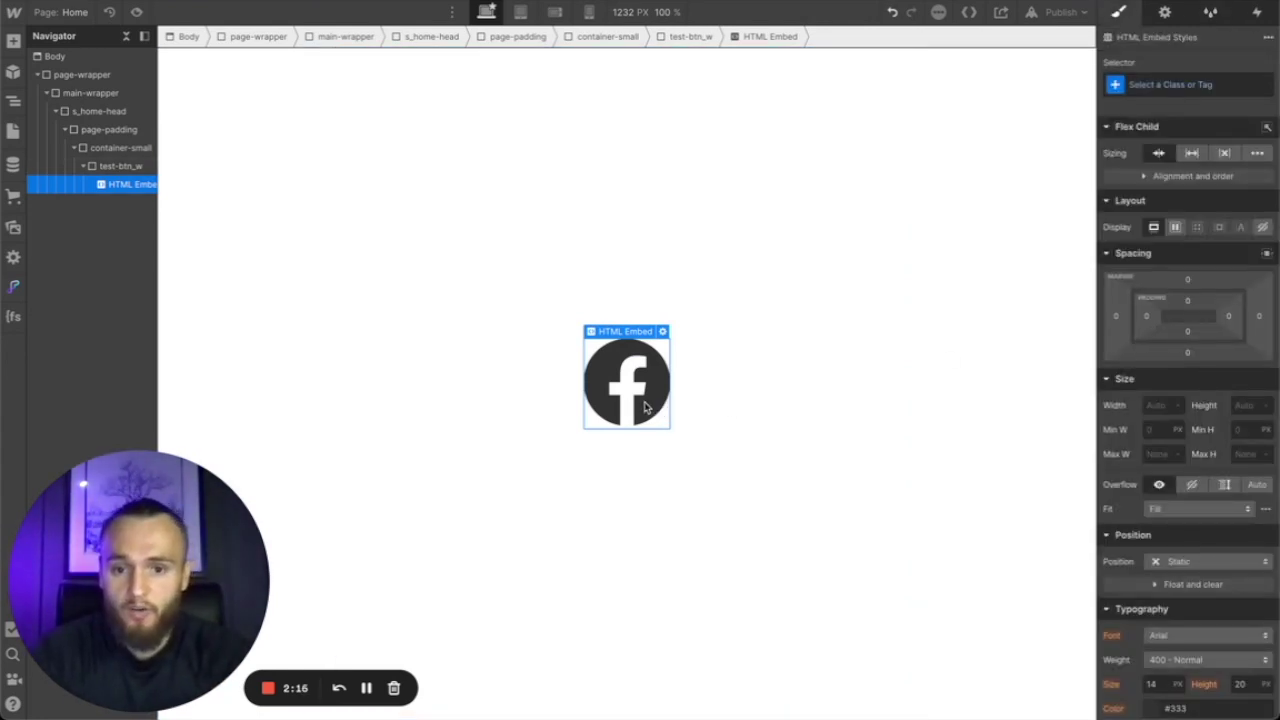
scroll(1243, 614, "down", 4)
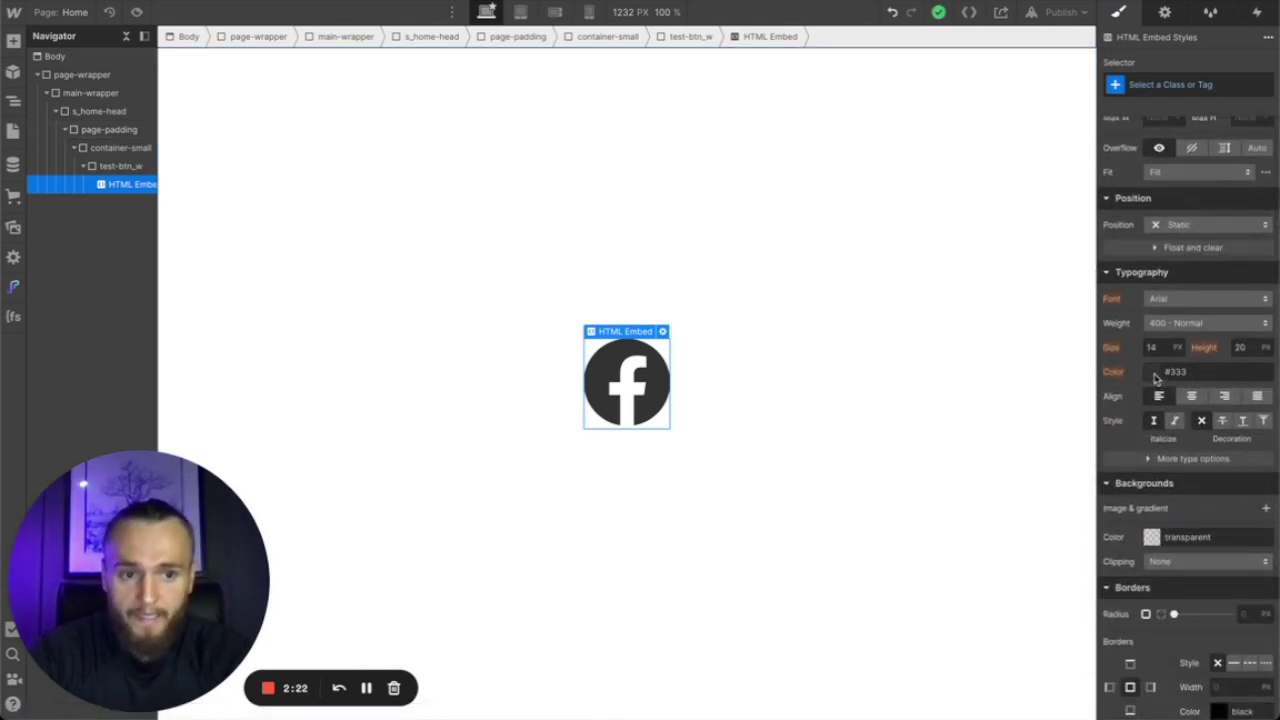
left_click(1153, 372)
left_click_drag(1180, 420, 1104, 481)
left_click(1150, 459)
left_click(1178, 342)
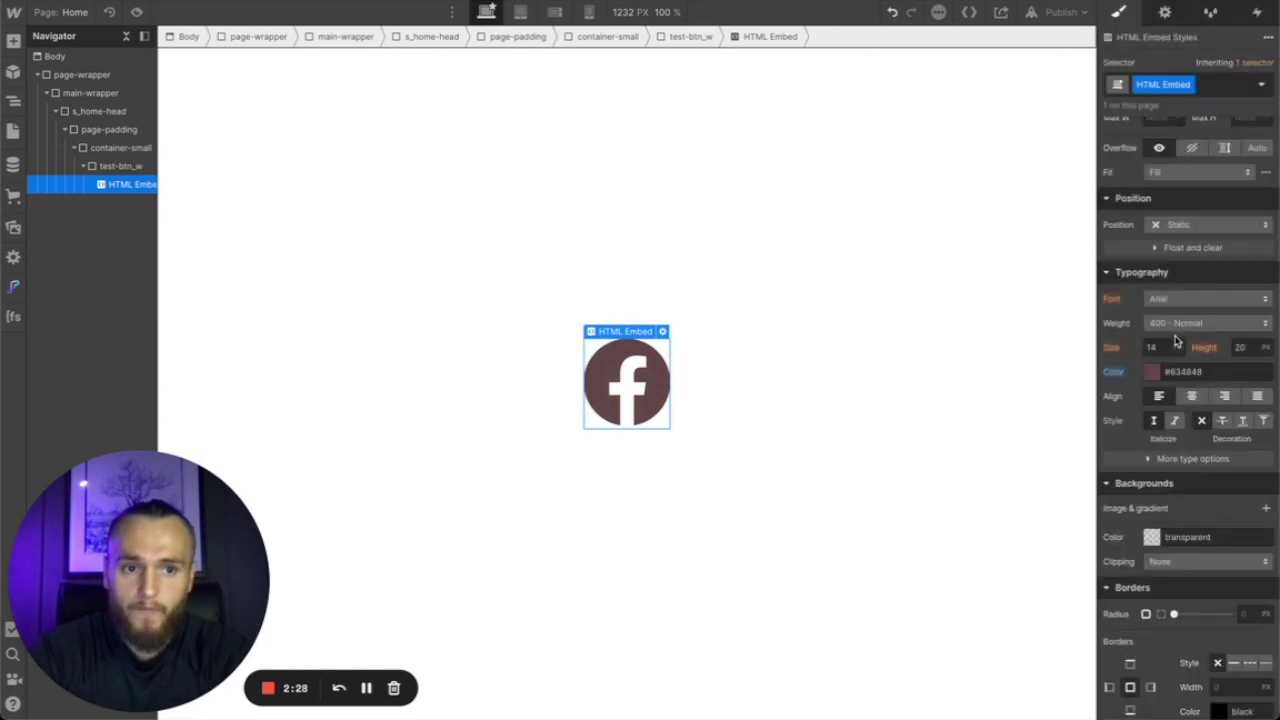
left_click(1197, 86)
Rename the embed's class to btn_facebook
left_click(1158, 116)
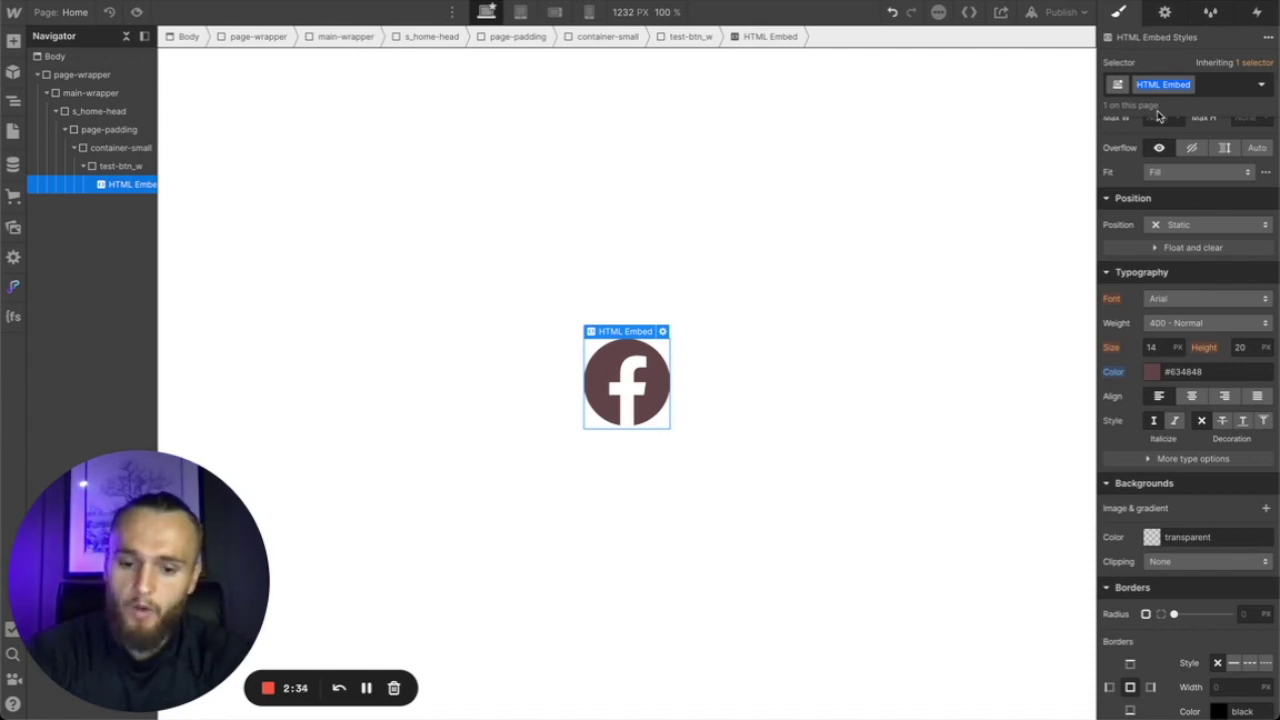
type("btn")
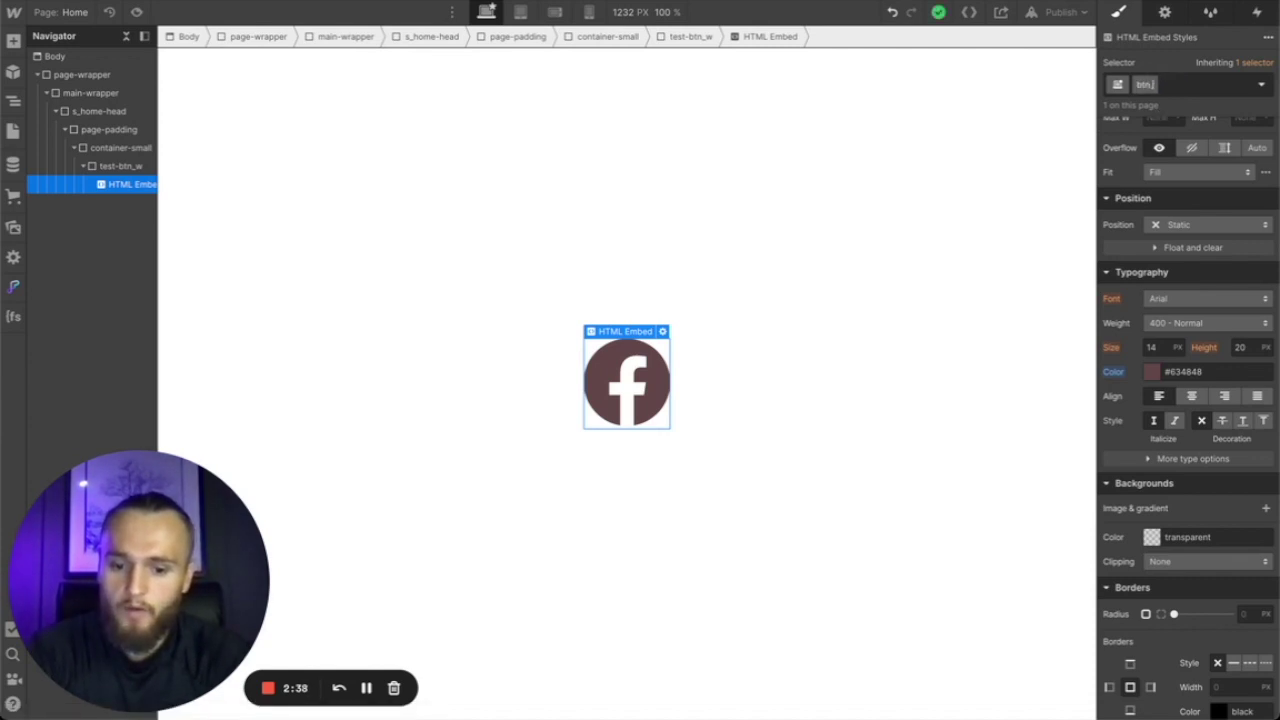
type("_facebook")
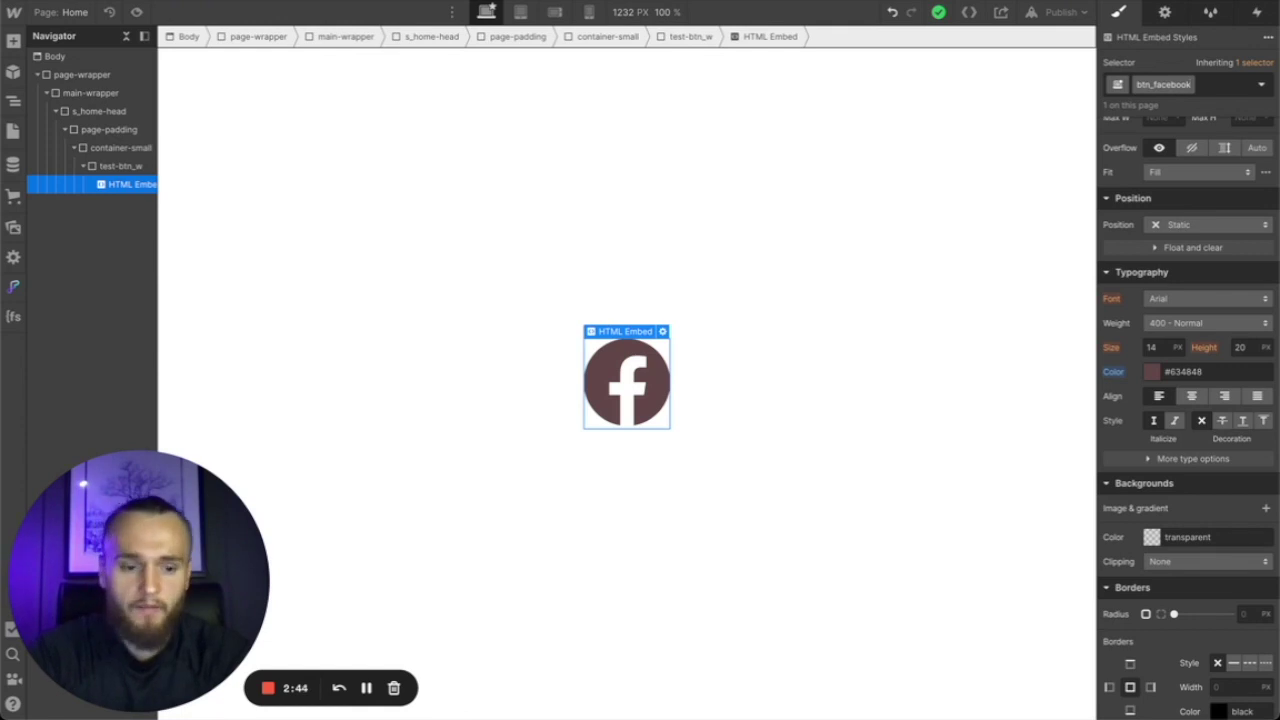
key("Return")
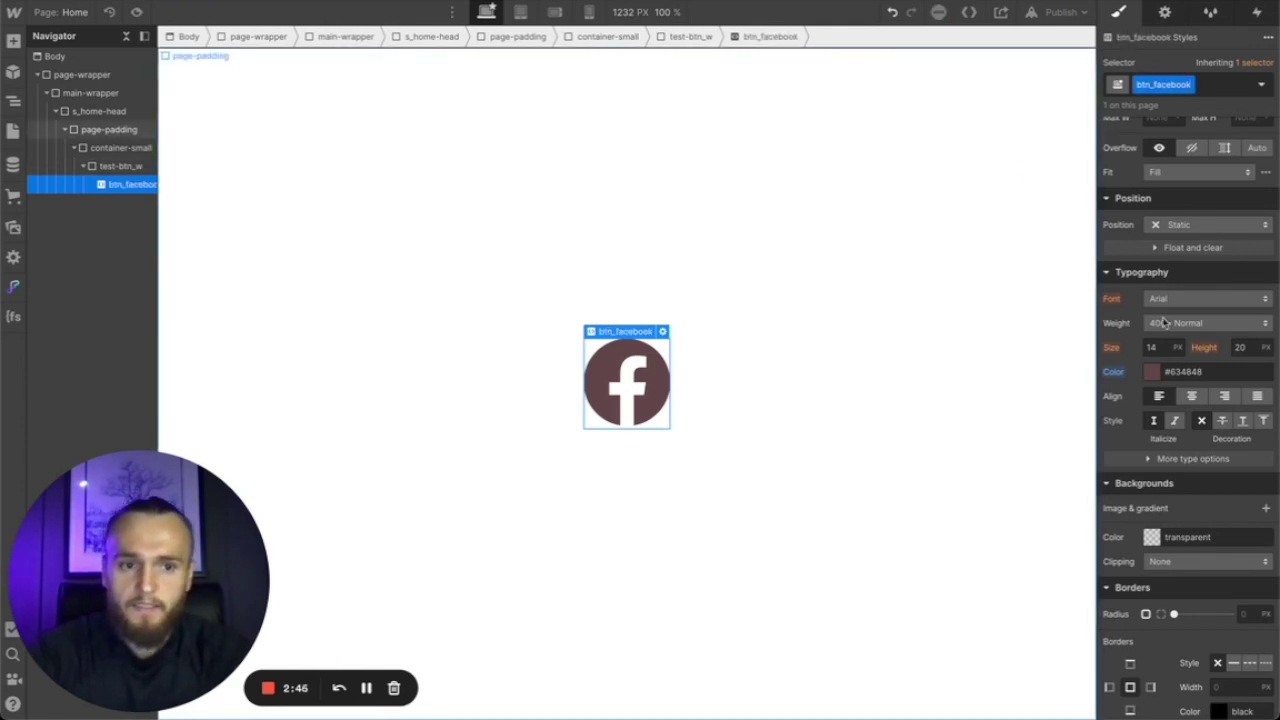
scroll(1177, 325, "up", 4)
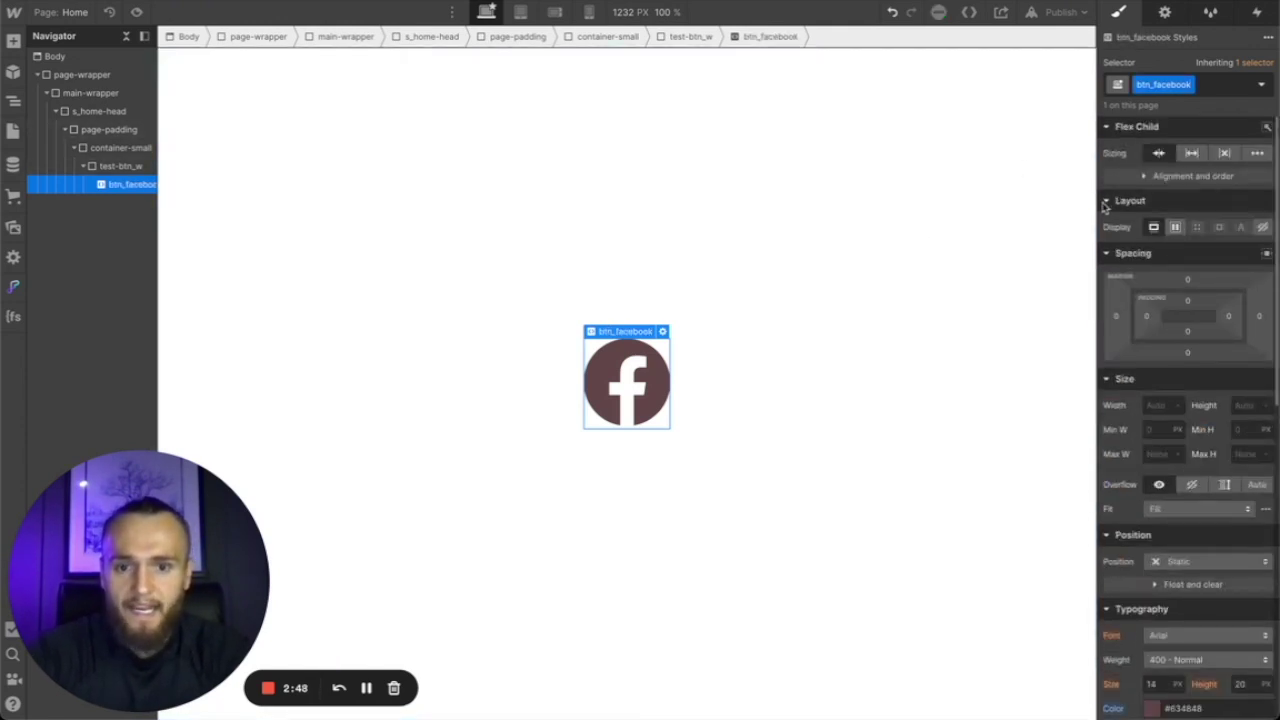
Set btn_facebook to Display Flex with Align and Justify both set to center
left_click(1175, 227)
left_click(1181, 287)
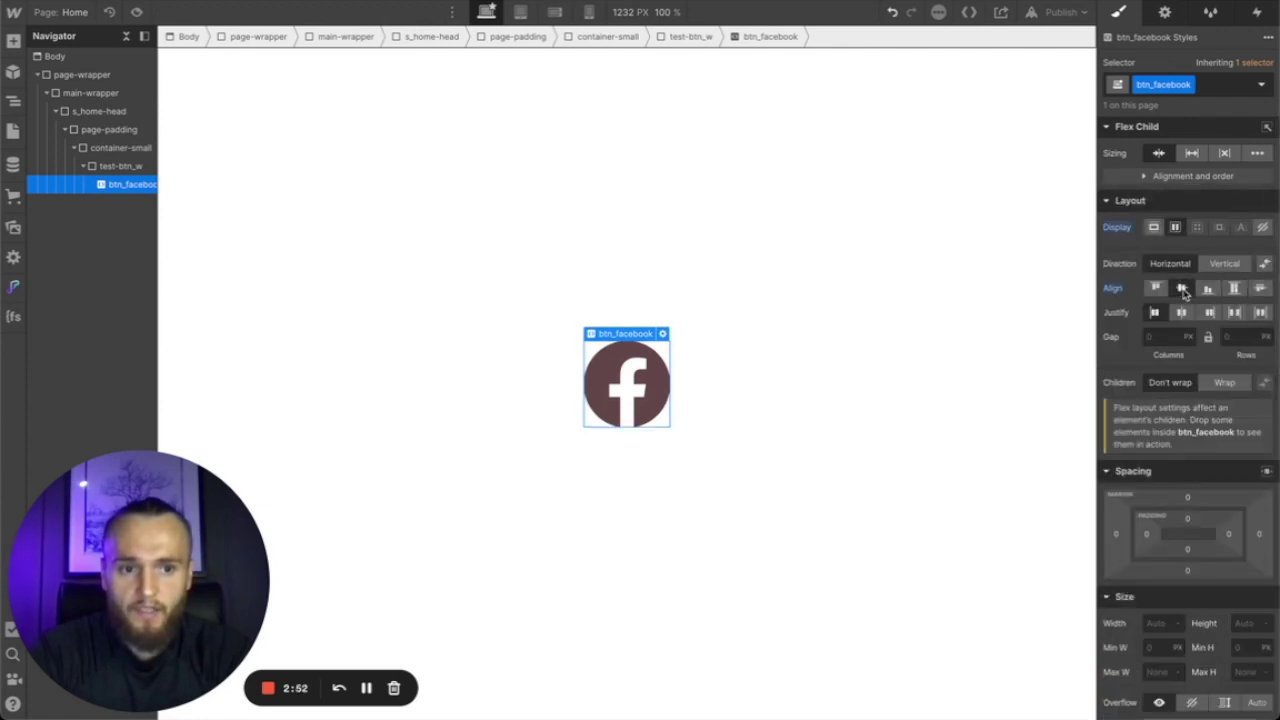
left_click(1181, 313)
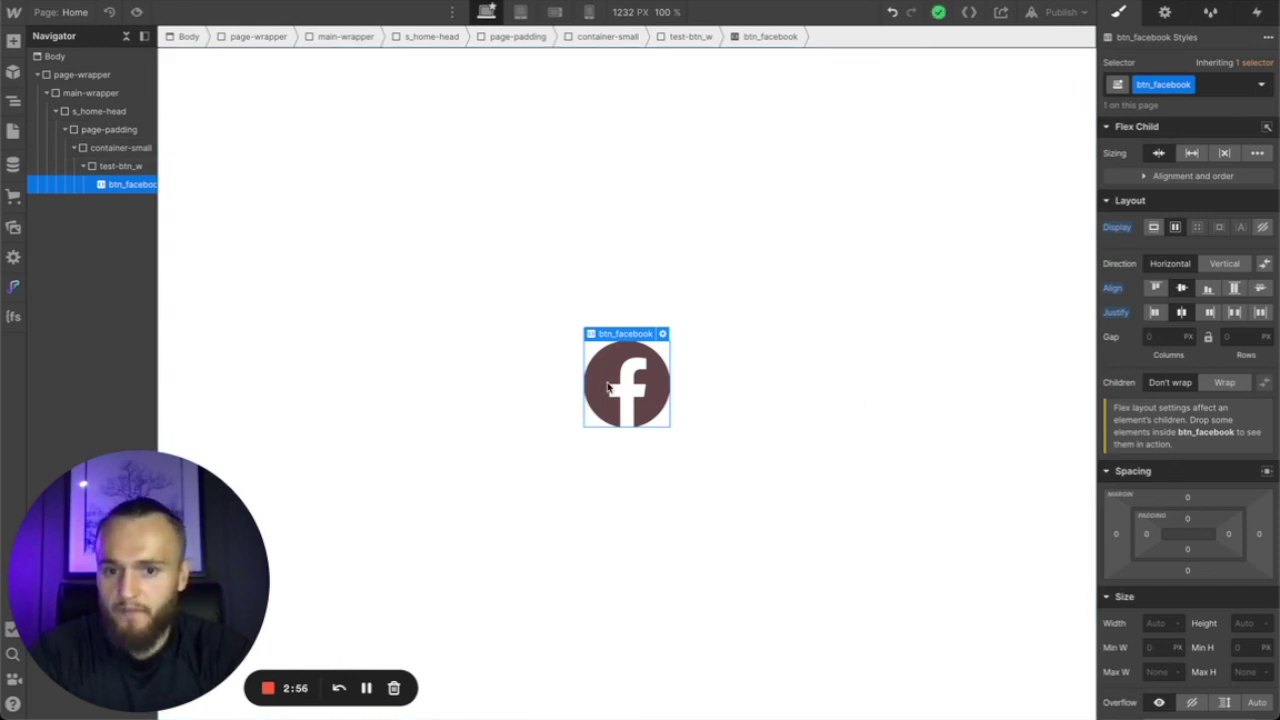
scroll(1197, 514, "down", 5)
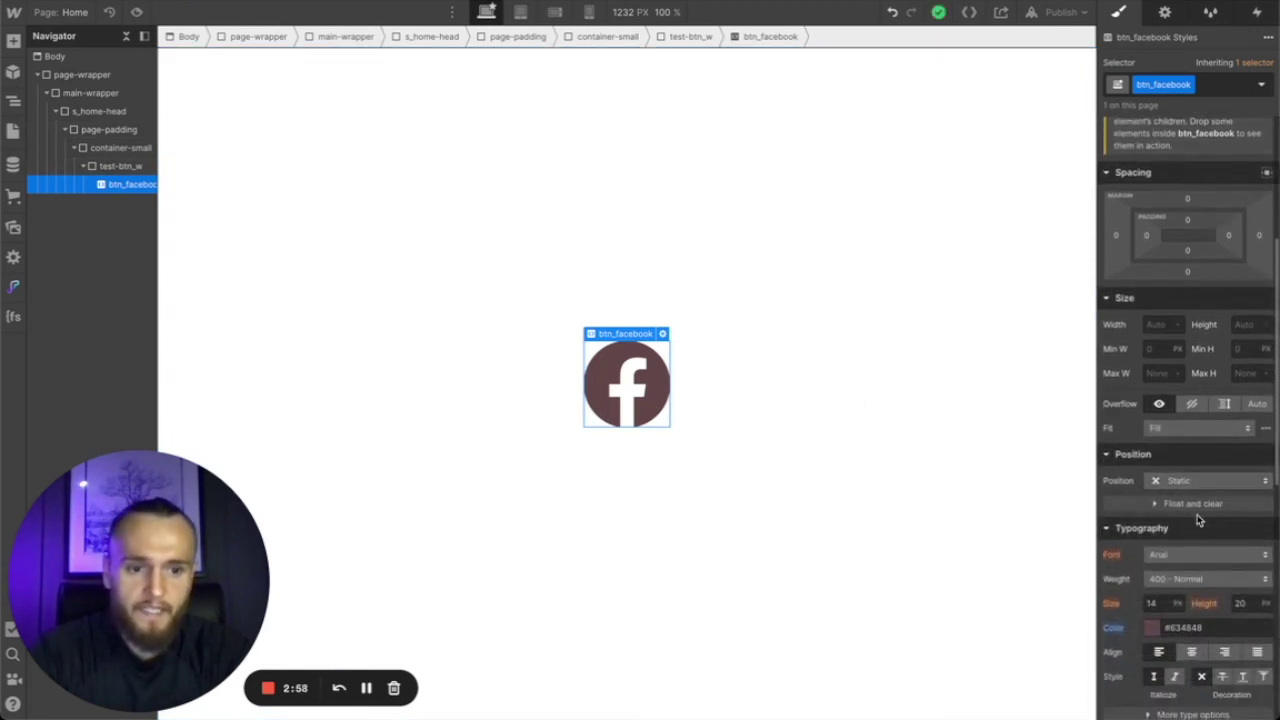
left_click(1157, 324)
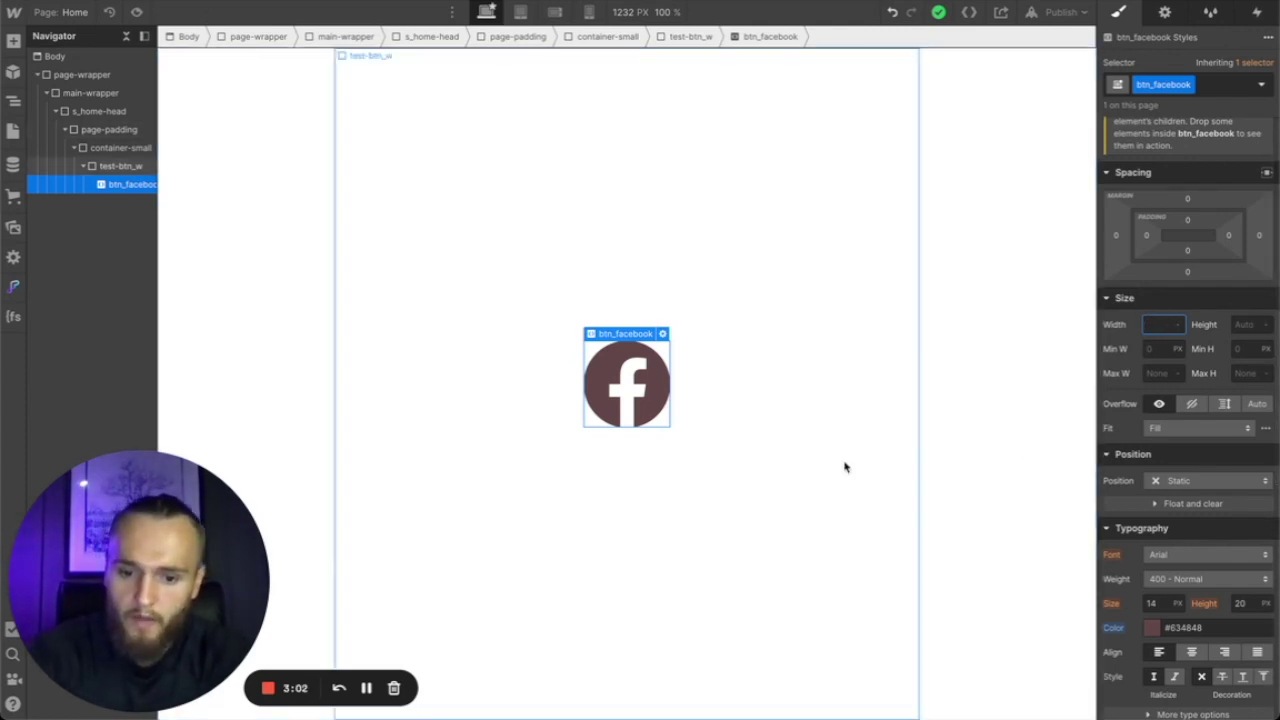
Size btn_facebook to a width of 40 px and a height of 40px
left_click(1157, 324)
type("40")
key("Return")
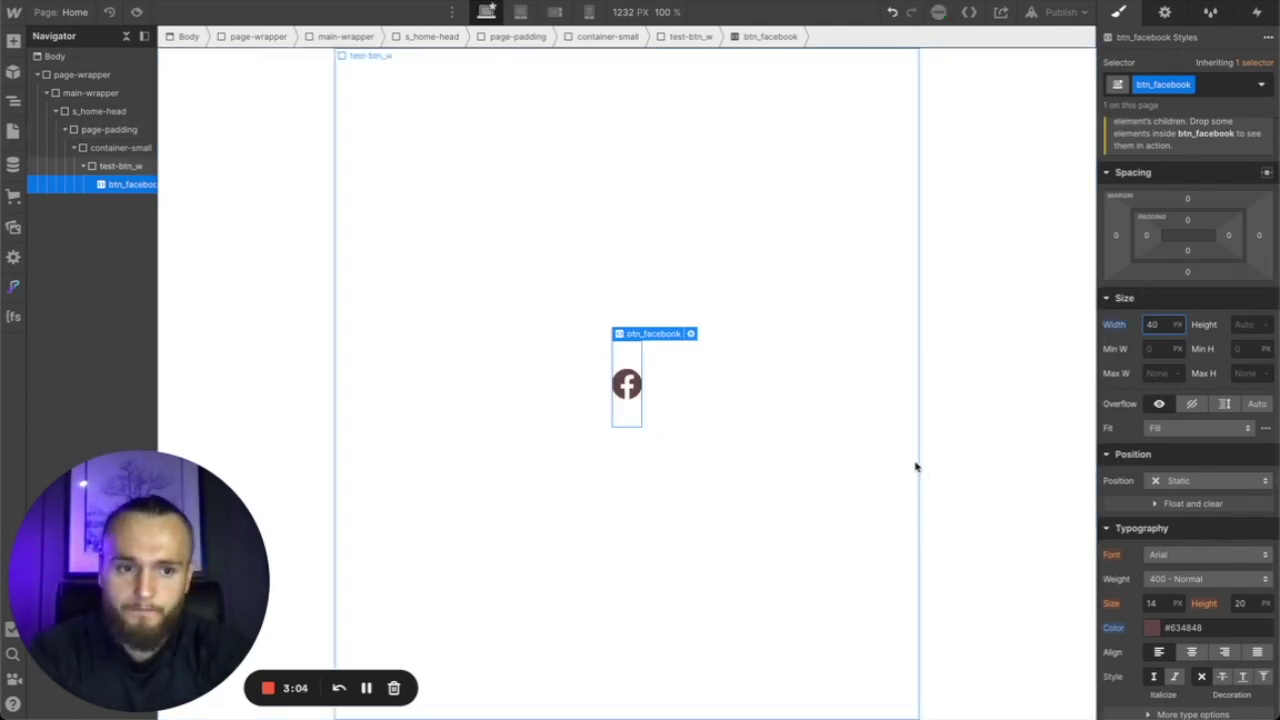
left_click(1236, 326)
type("40p")
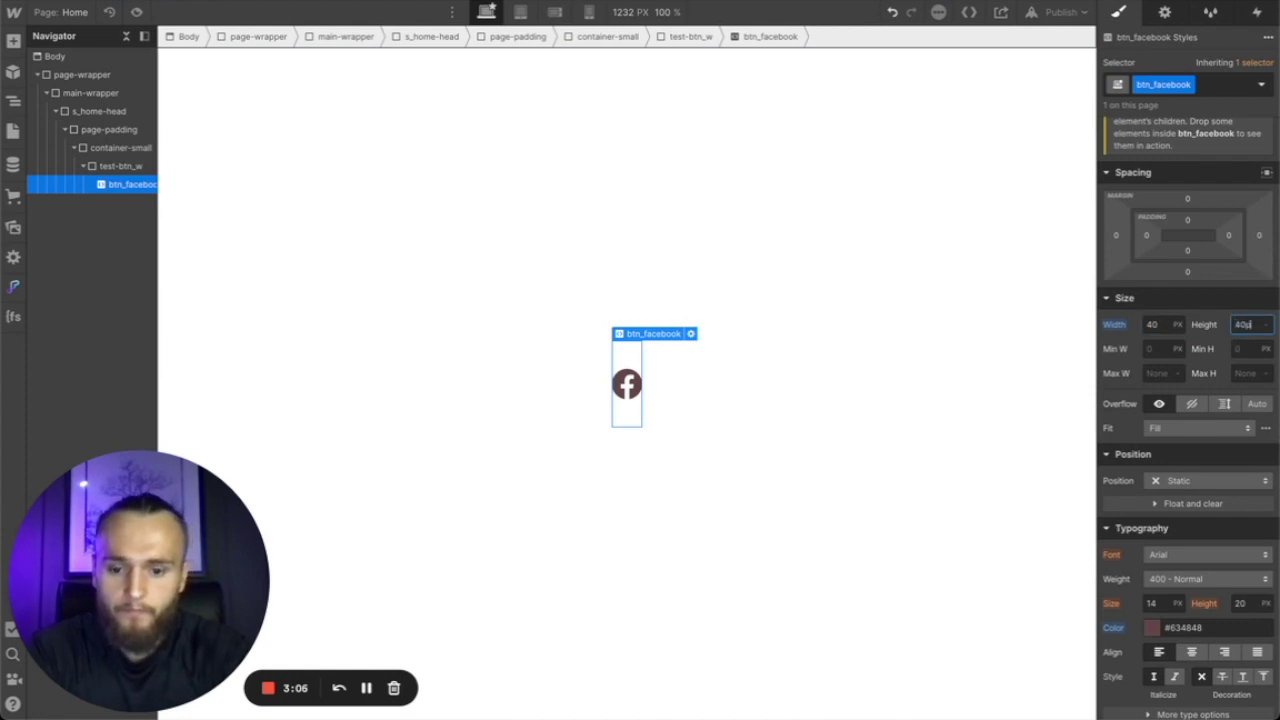
type("x")
key("Return")
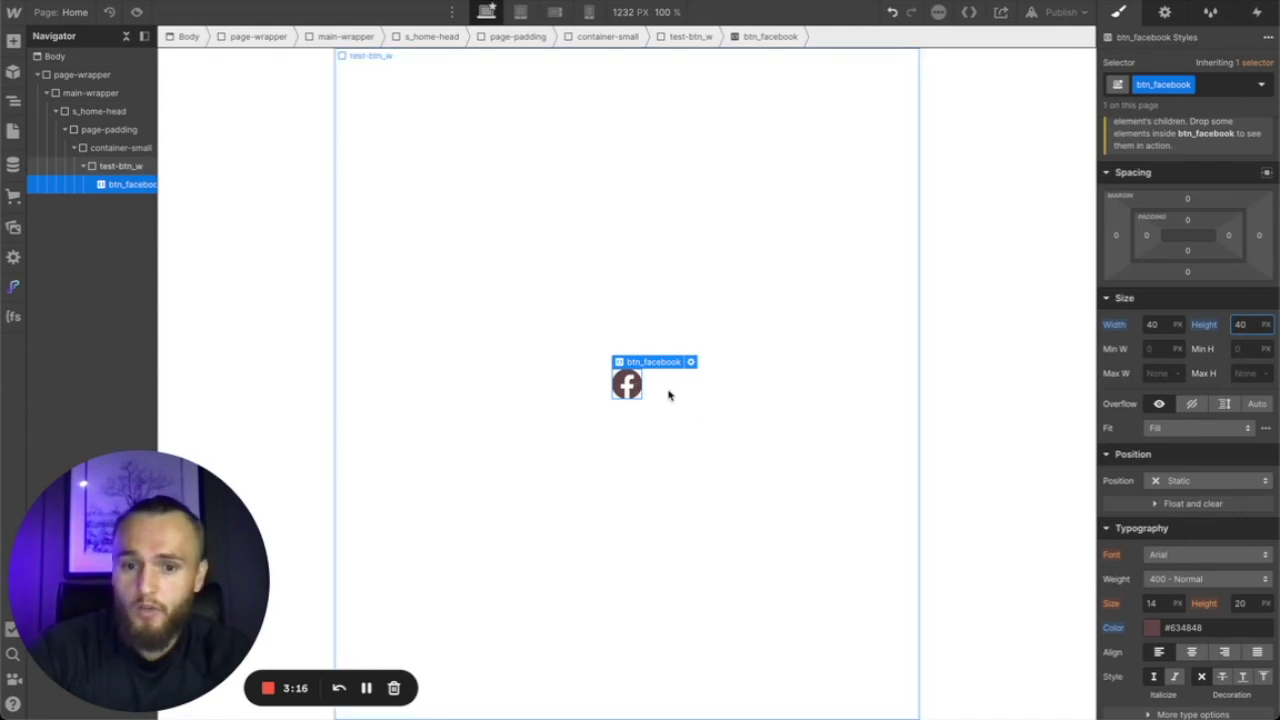
Create a second btn_facebook embed with its SVG code emptied, then show the Assets panel
left_click(630, 395)
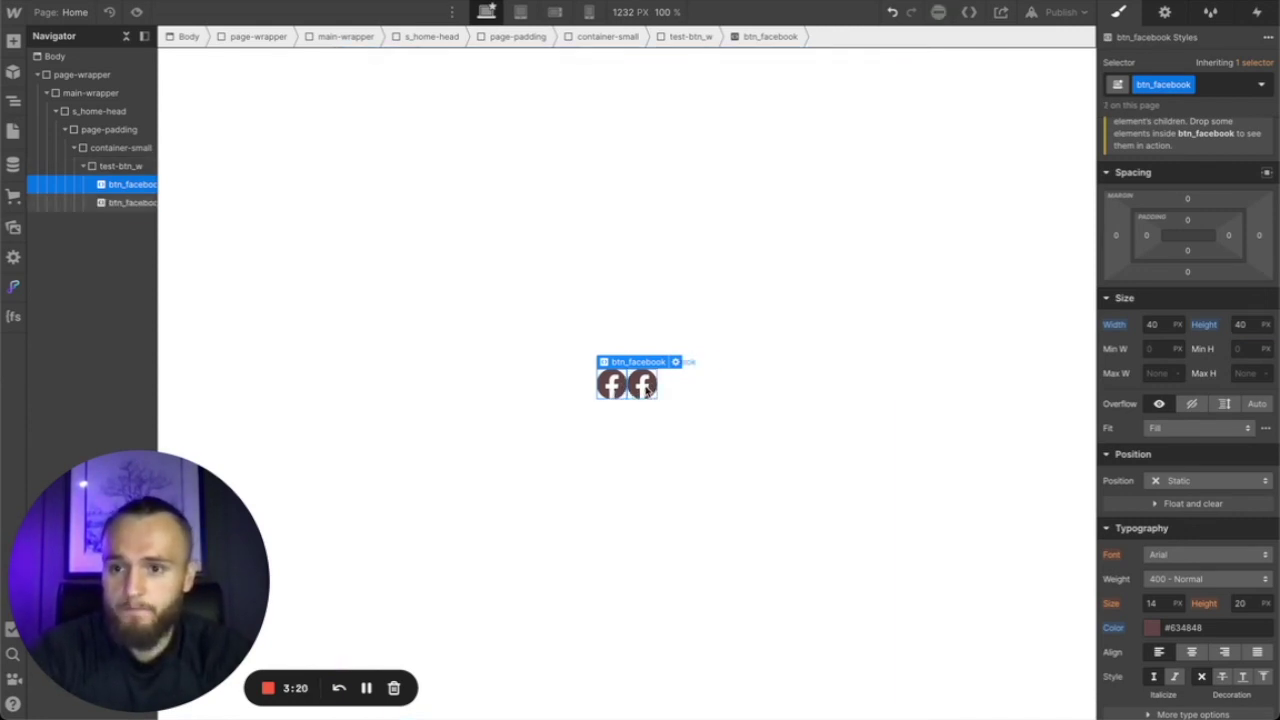
left_click(647, 390)
left_click(708, 362)
key("ctrl+a")
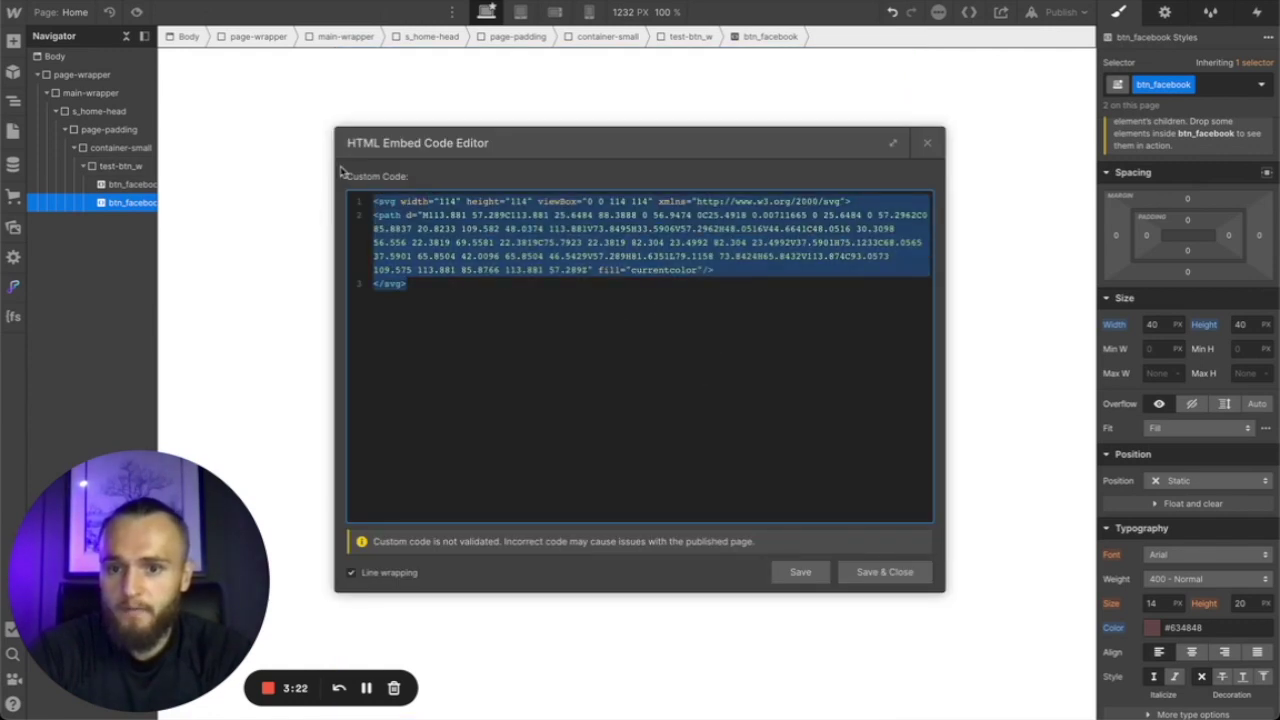
key("BackSpace")
left_click(884, 572)
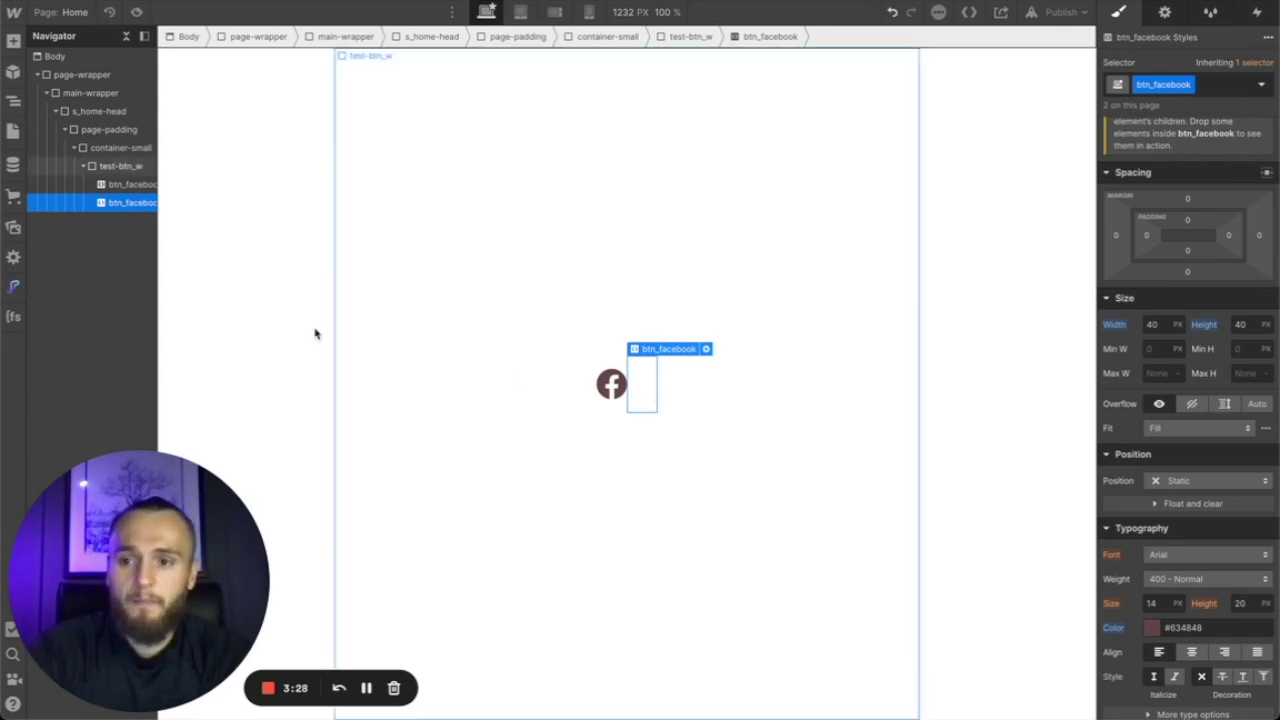
left_click(13, 228)
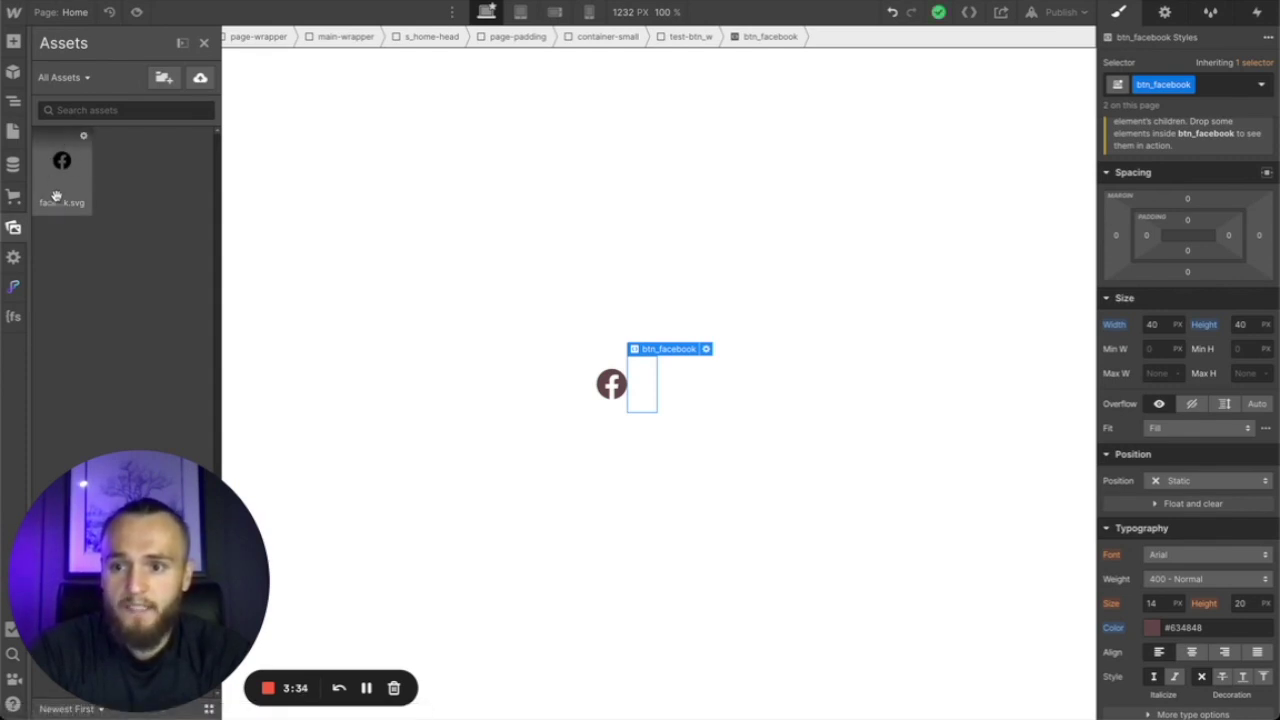
Copy the raw SVG code of facebook.svg from its page source and return to Webflow
left_click(84, 138)
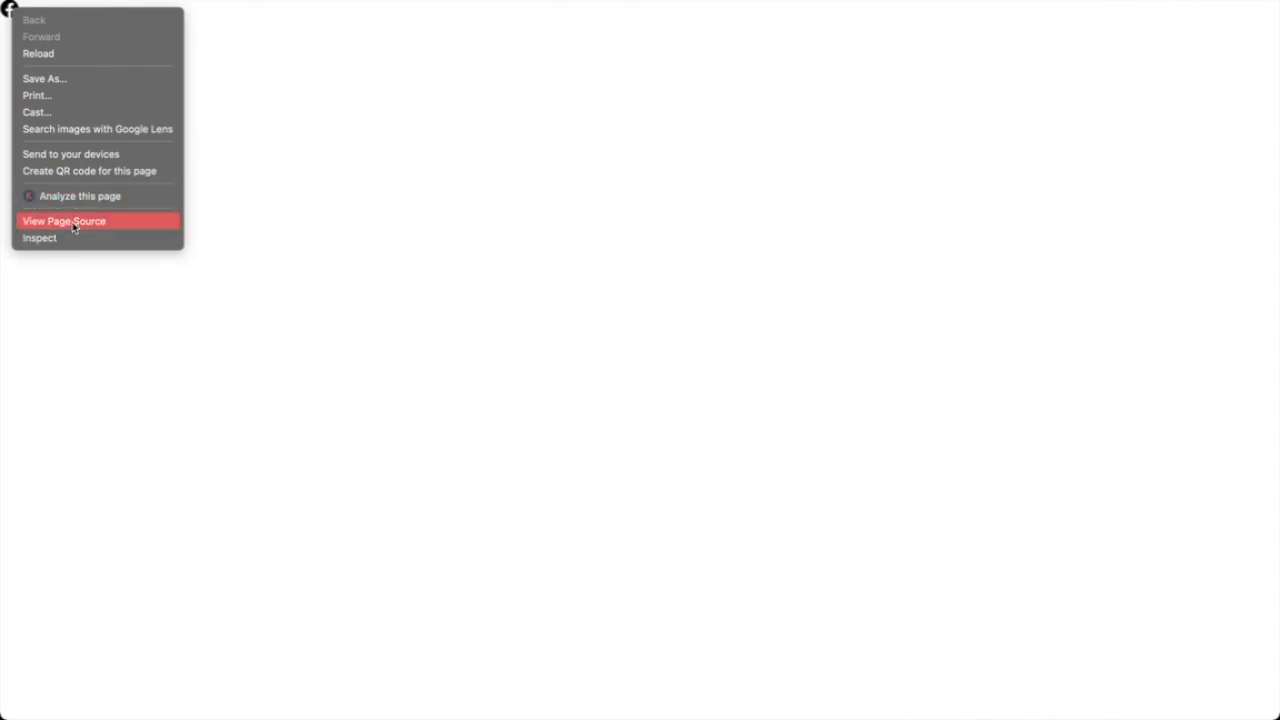
left_click(73, 224)
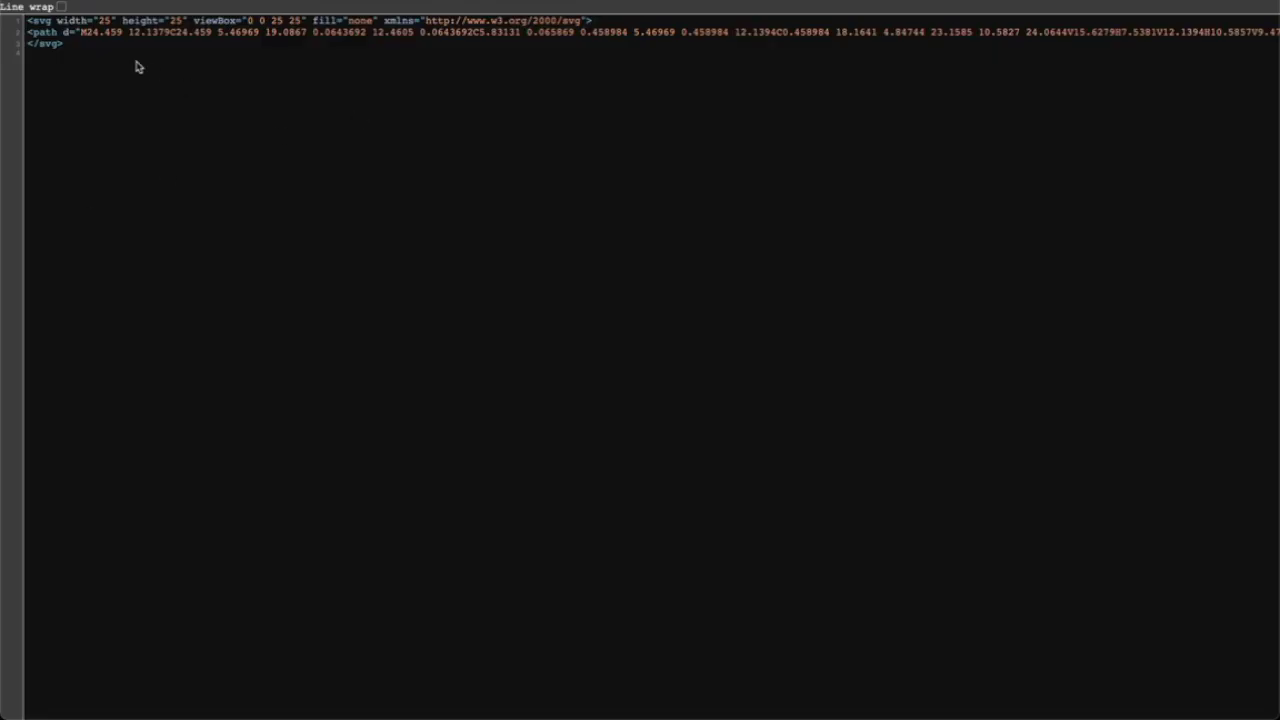
left_click_drag(72, 48, 24, 22)
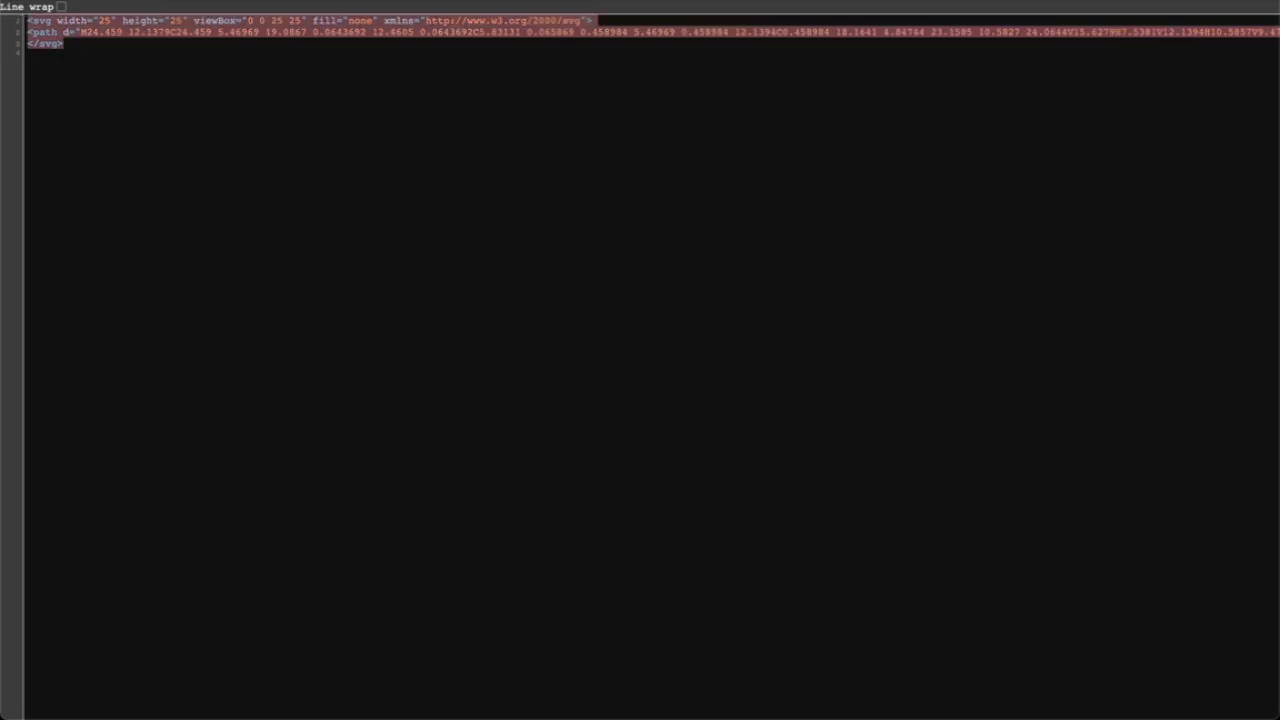
key("ctrl+w")
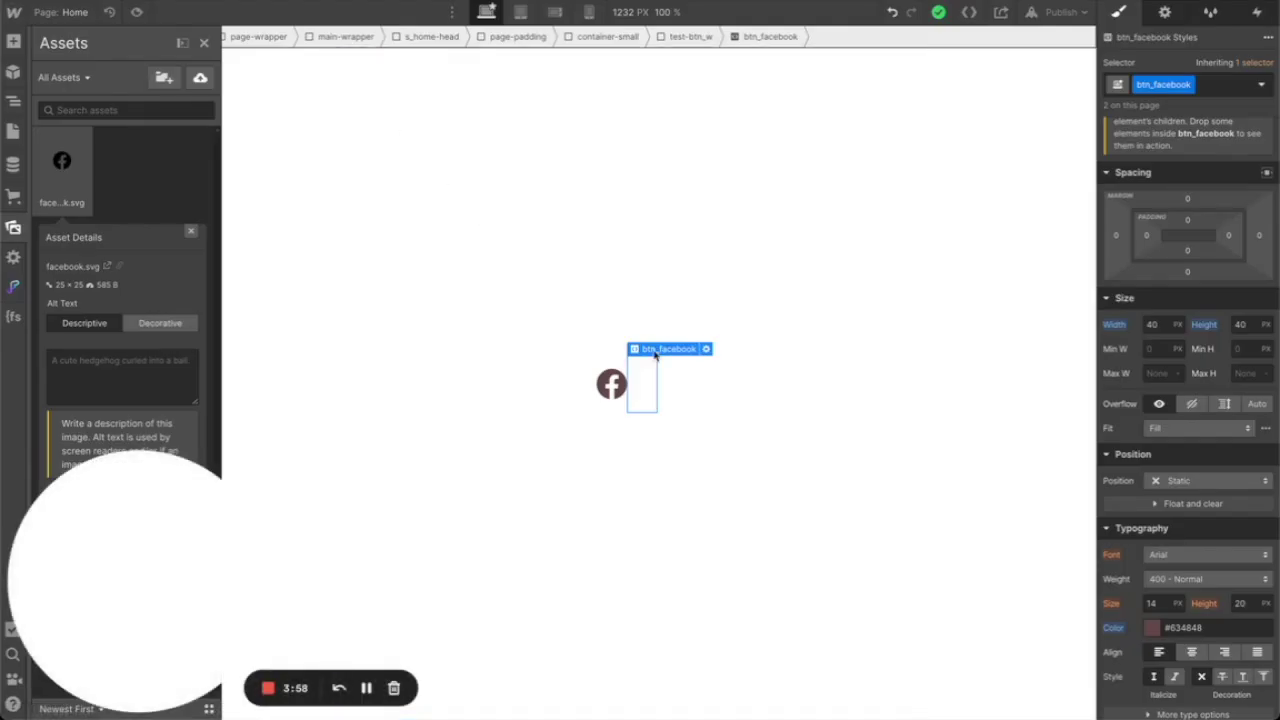
Paste the facebook.svg code into the second embed with width 100% and height auto
left_click(705, 349)
type("<svg width=\"25\" height=\"25\" viewBox=\"0 0 25 25\" fill=\"none\" xmlns=\"http://www.w3.org/2000/svg\"> <path d=\"M24.459 12.1379C24.459 5.46969 19.0867 0.0643692 12.4605 0.0643692C5.83131 0.065869 0.458984 5.46969 0.458984 12.1394C0.458984 18.1641 4.84744 23.1585 10.5827 24.0644V15.6279H7.53811V12.1394H10.5857V9.47719C10.5857 6.45207 12.378 4.78128 15.1182 4.78128C16.432 4.78128 17.8043 5.01675 17.8043 5.01675V7.98638H16.2912C14.8017 7.98638 14.3367 8.91776 14.3367 9.87314V12.1379H17.6633L17.1324 15.6264H14.3352V24.0629C20.0705 23.157 24.459 18.1626 24.459 12.1379Z\" fill=\"black\"/> </svg>")
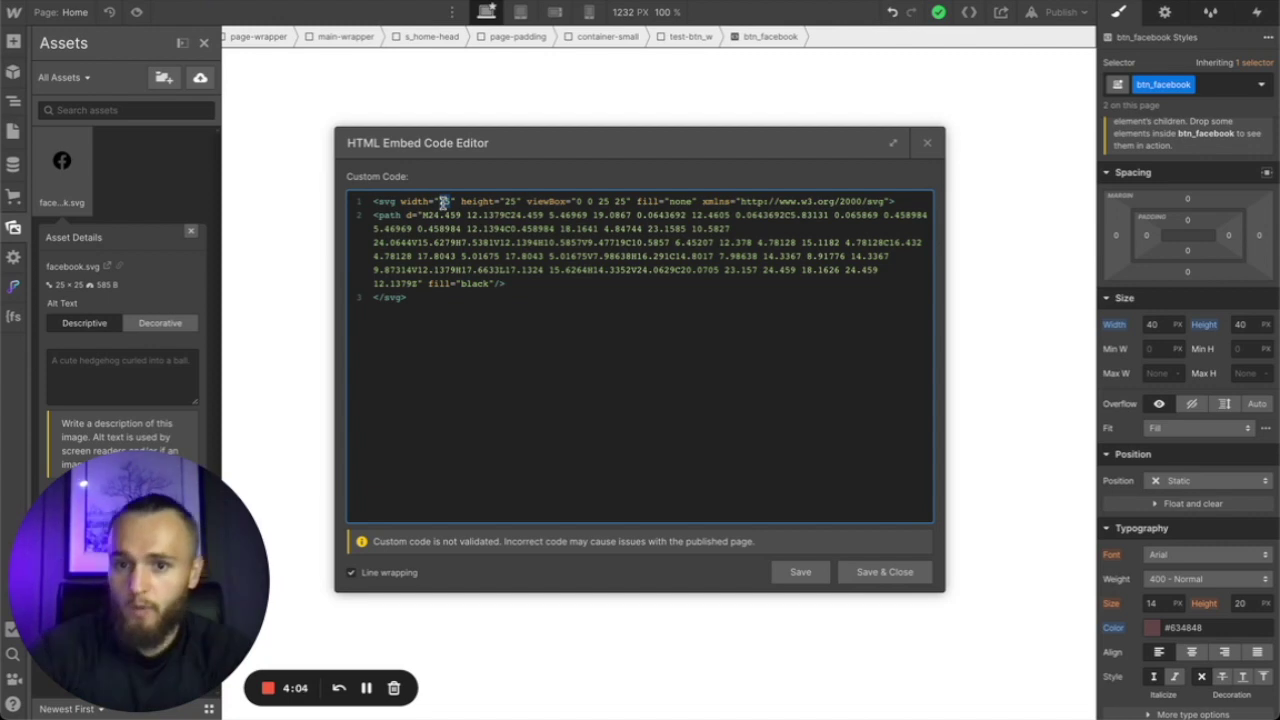
type("100%")
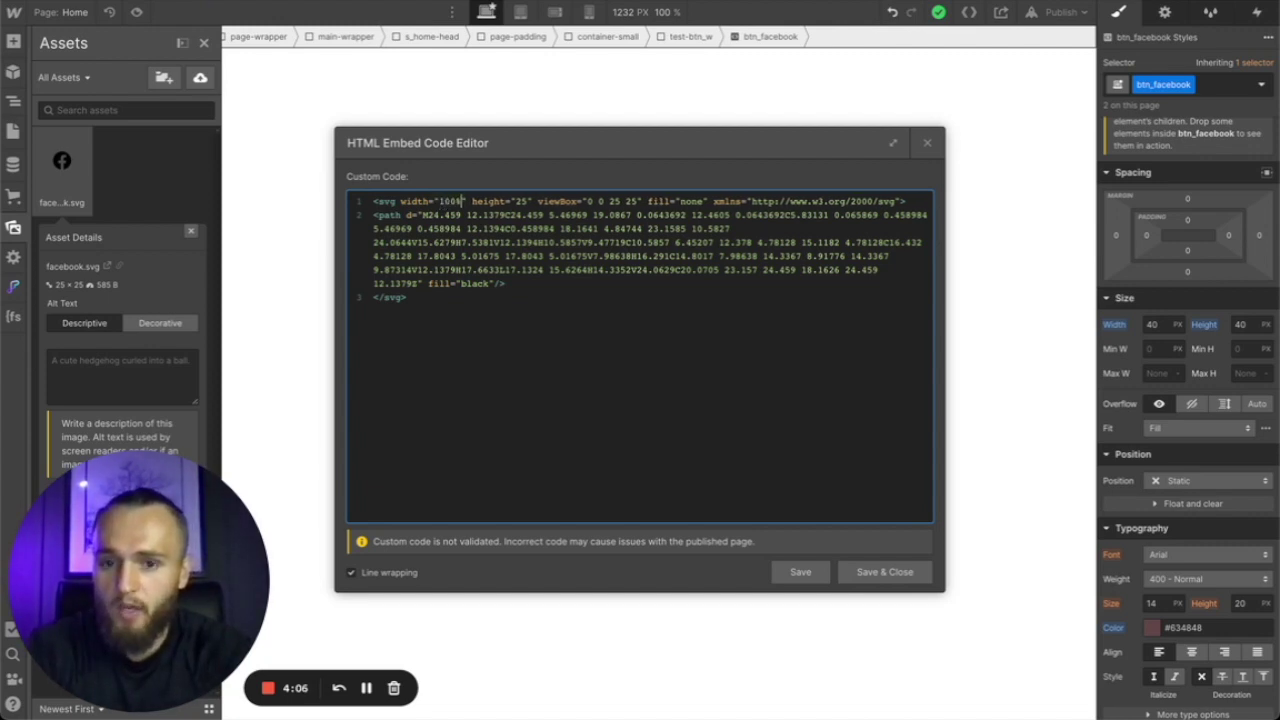
double_click(522, 201)
type("auto")
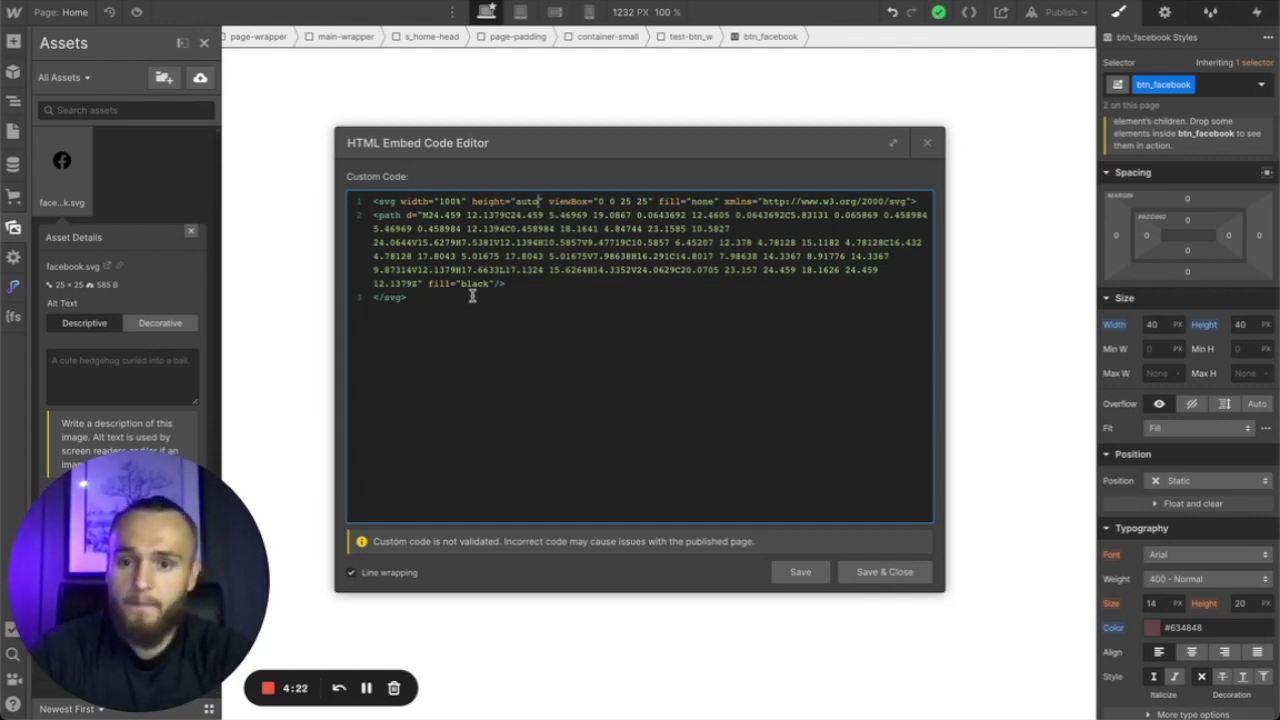
Remove the svg's fill="none", set the path fill to currentcolor, and save the embed
left_click_drag(656, 201, 712, 199)
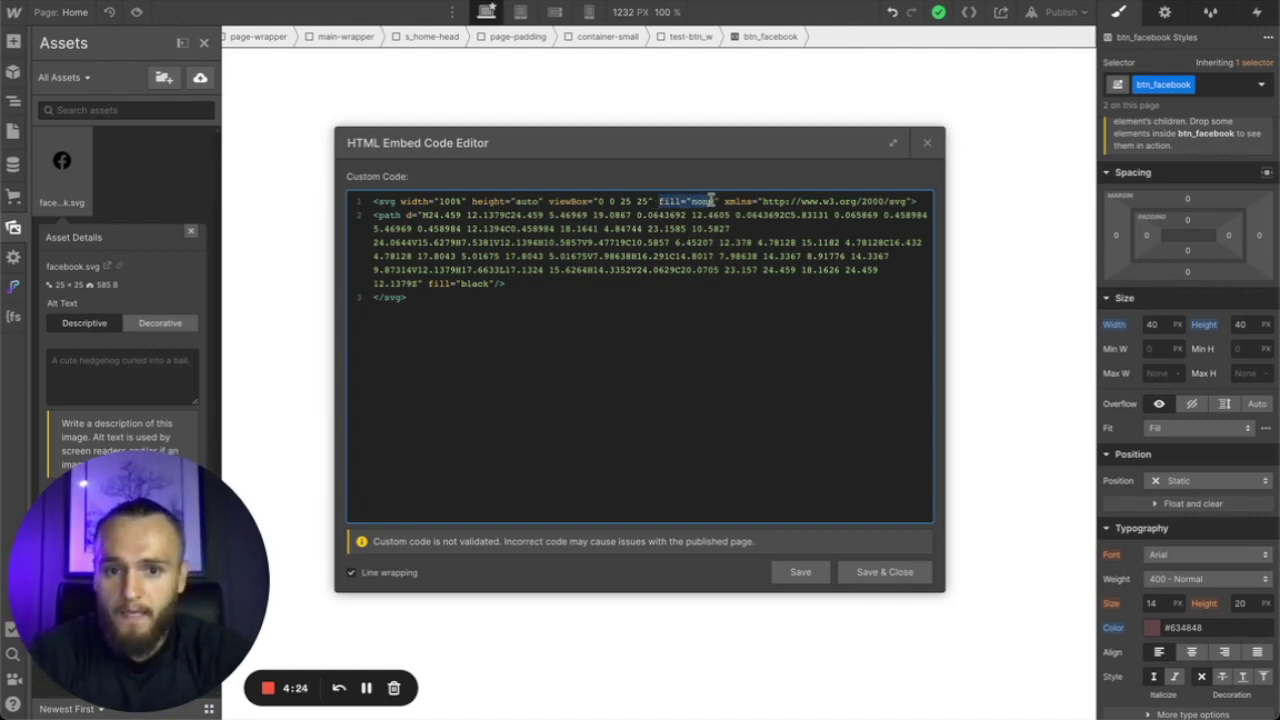
key("BackSpace")
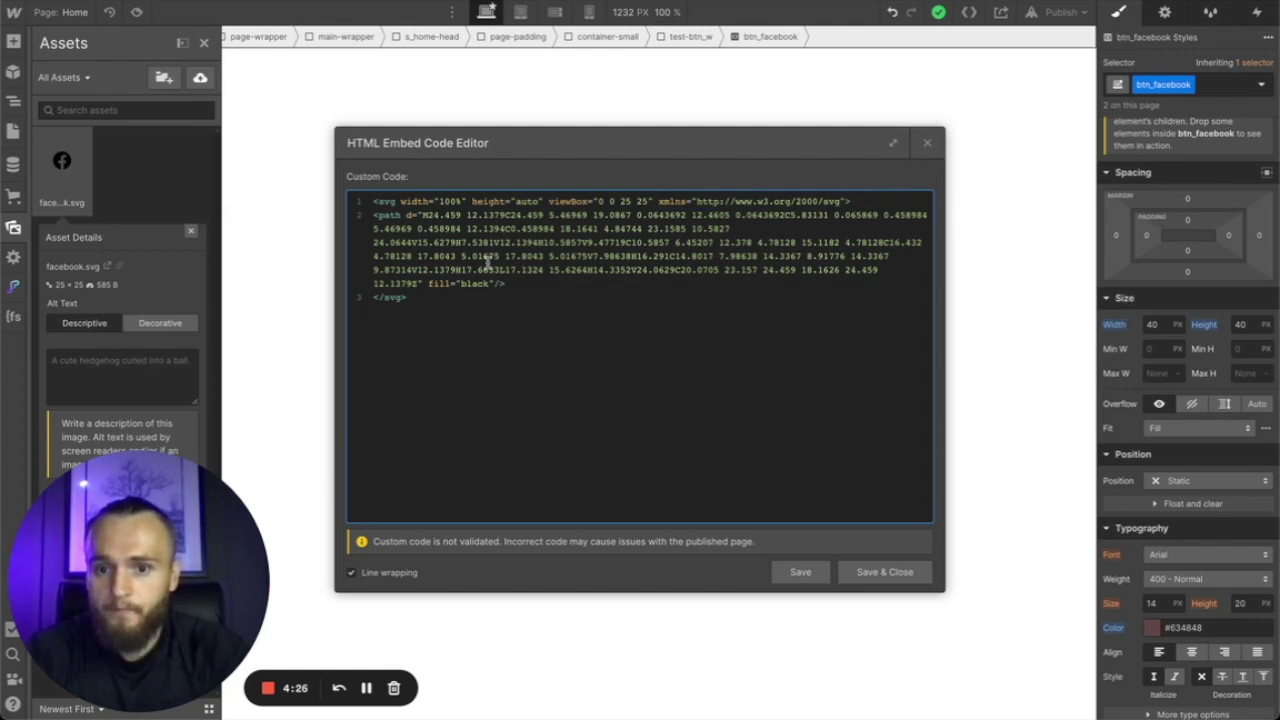
double_click(470, 283)
type("currentcolor")
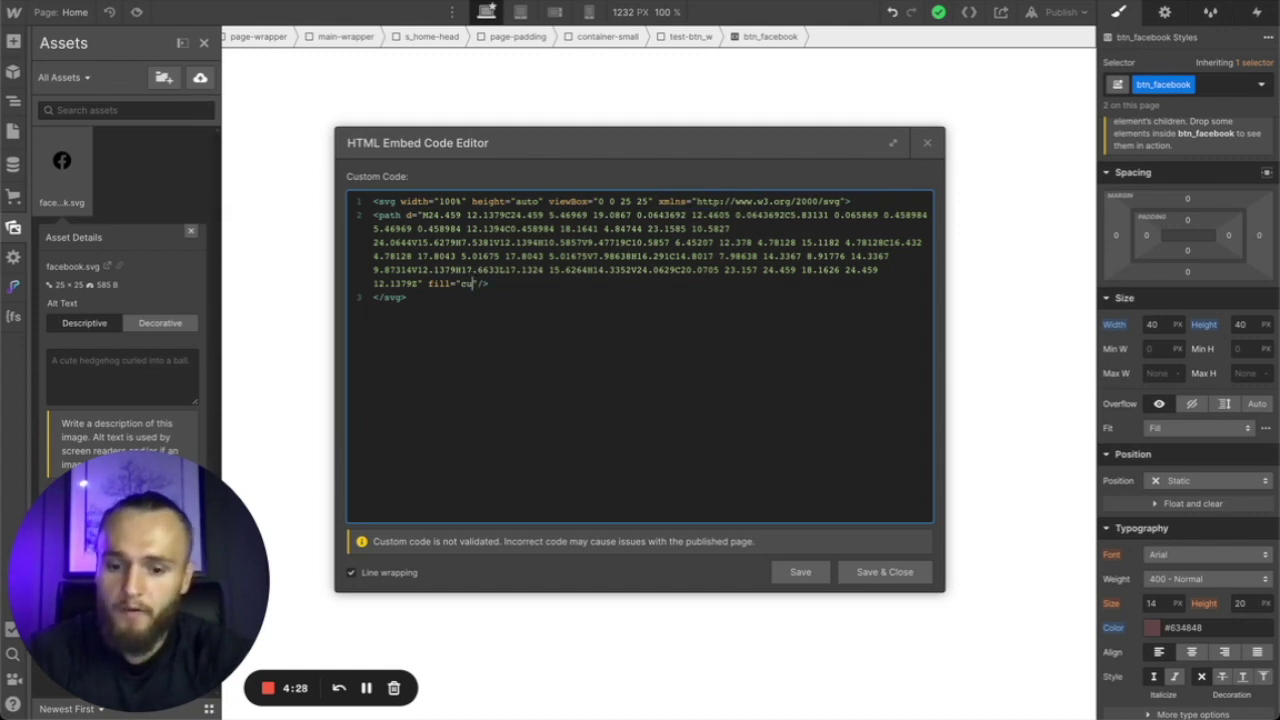
left_click(885, 572)
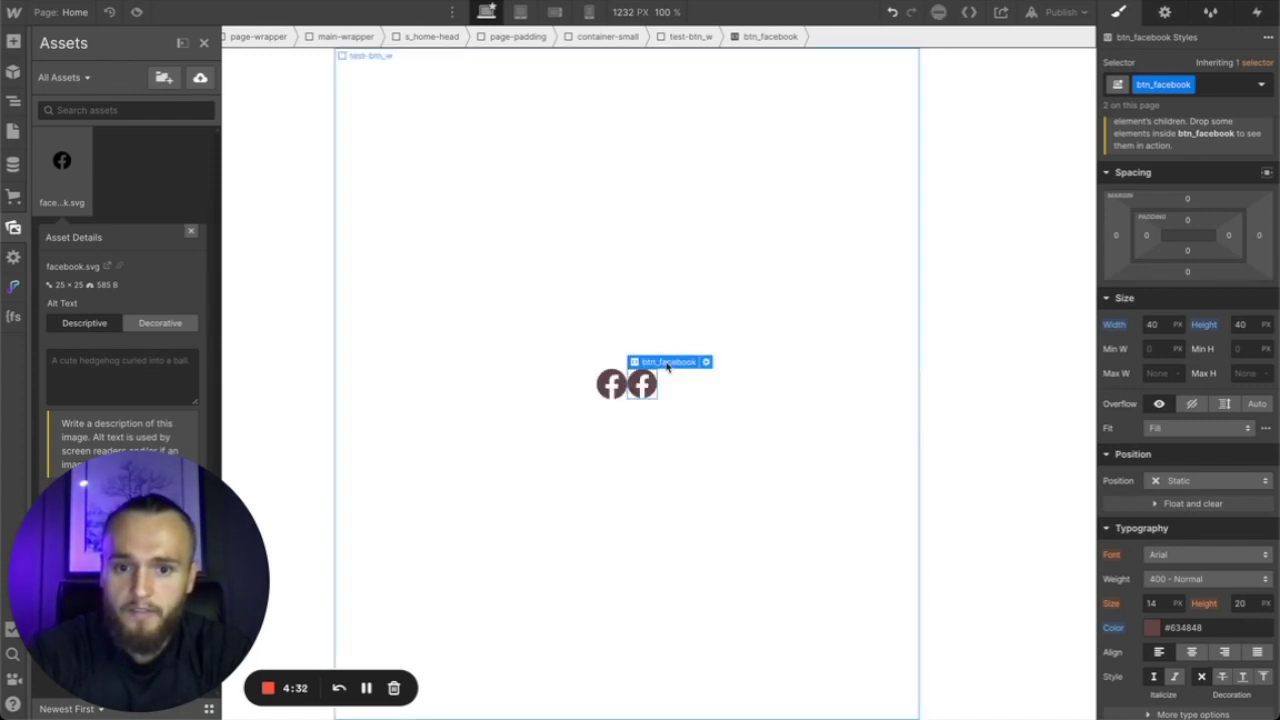
Add the combo class is--responsive to the second btn_facebook embed
scroll(1209, 320, "up", 3)
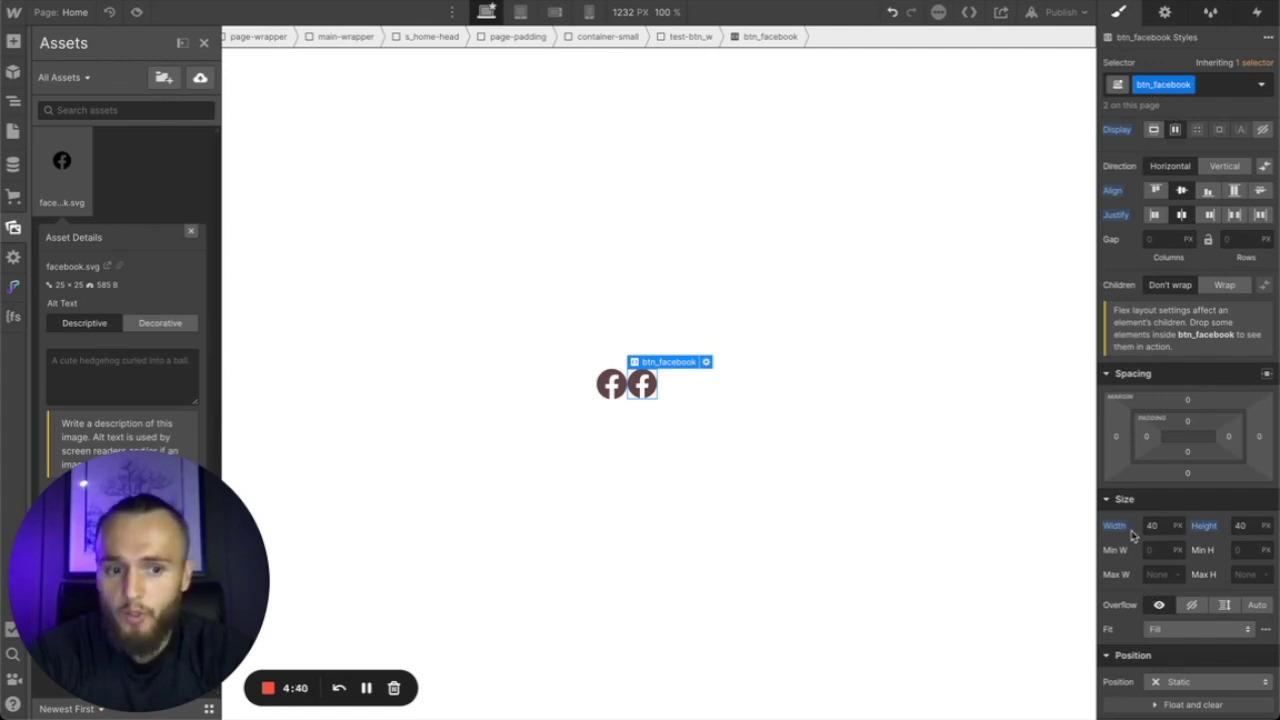
left_click(1210, 86)
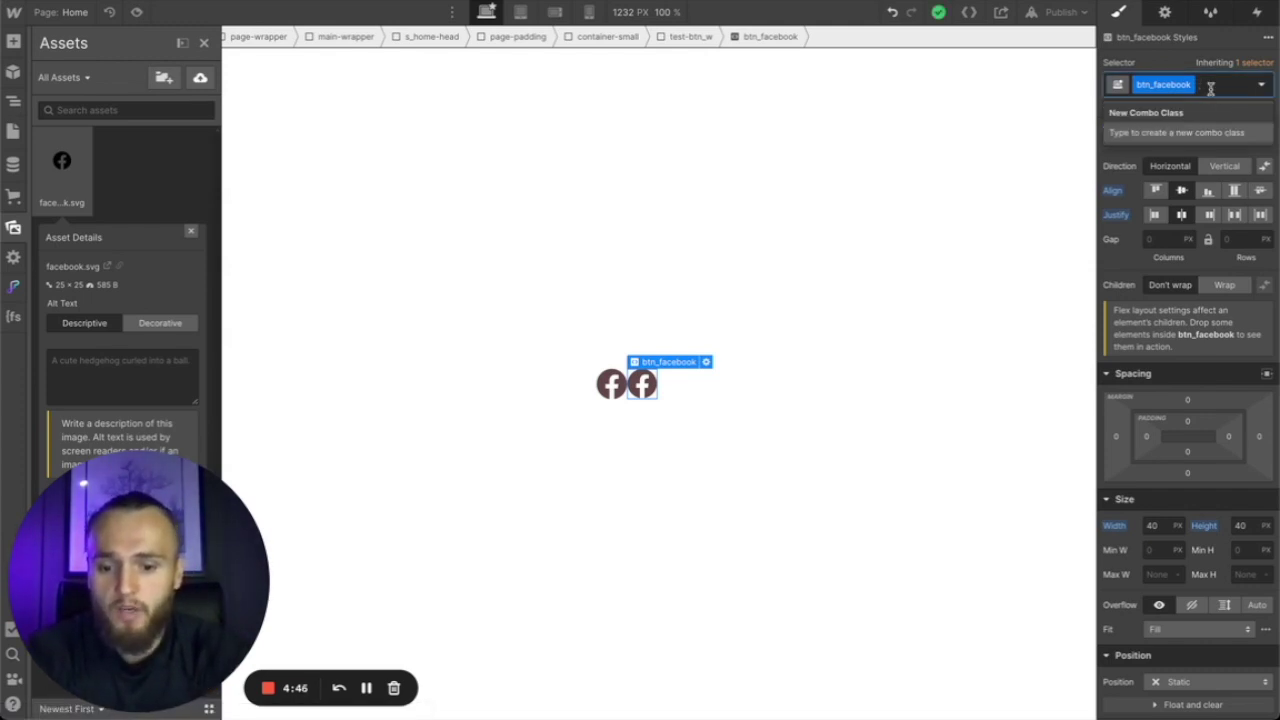
type("is--resp")
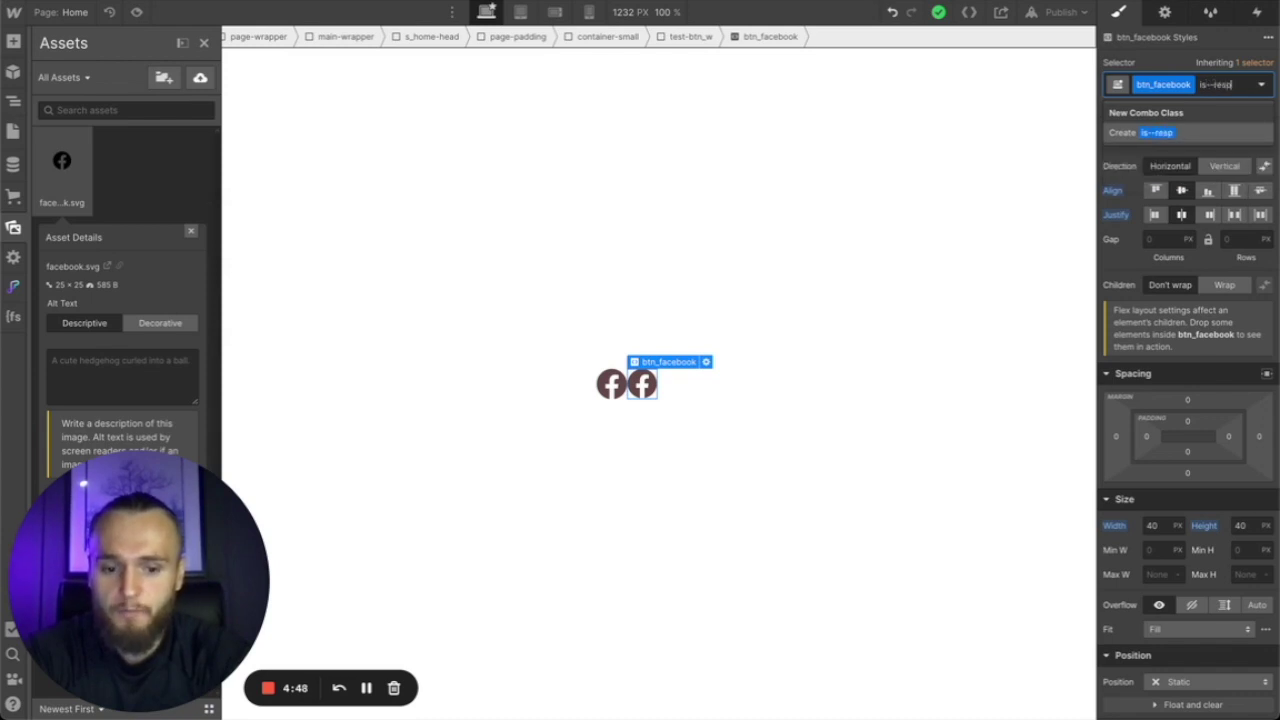
type("onsive")
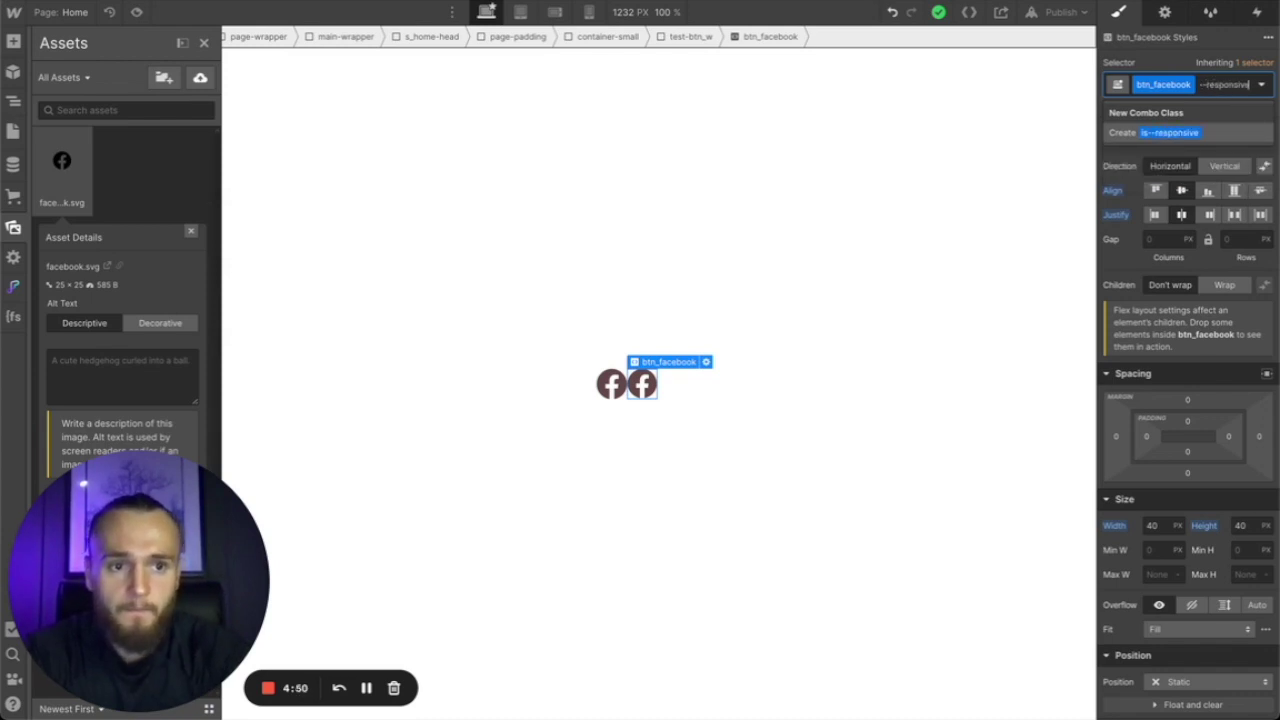
key("Return")
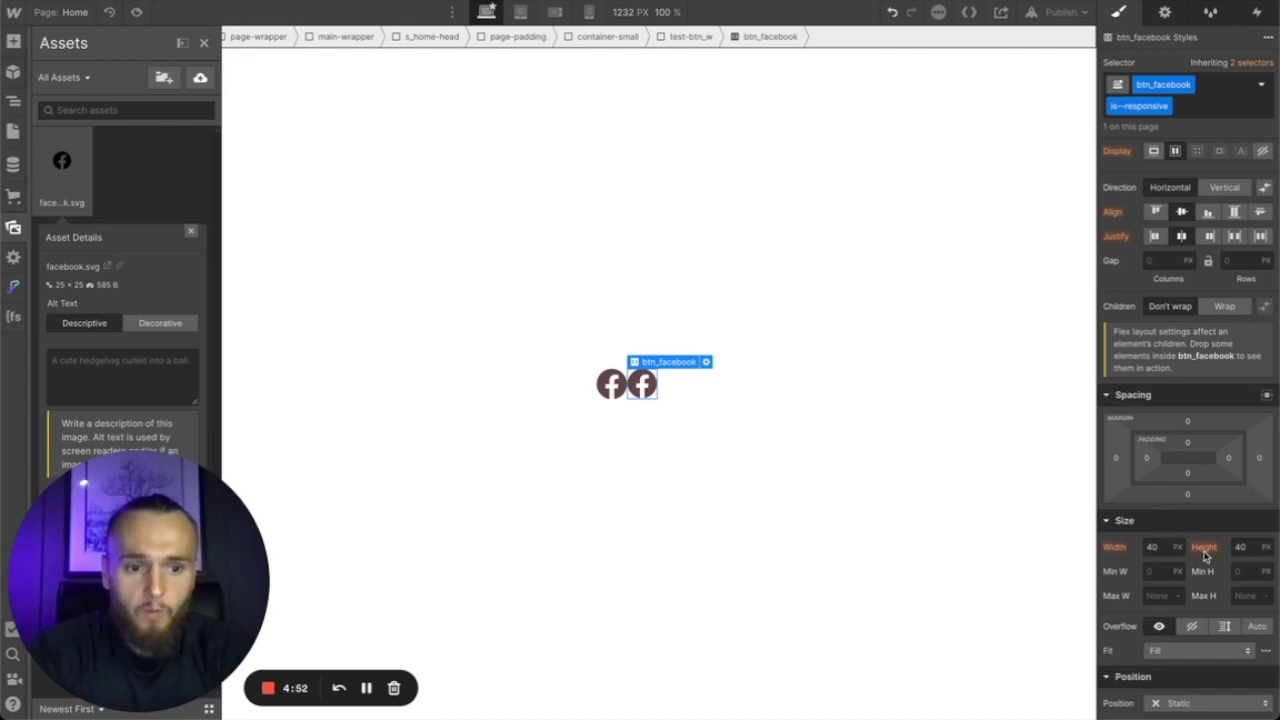
Set the is--responsive icon's width to 10vw and height to auto
left_click(1150, 548)
type("10vw")
key("Return")
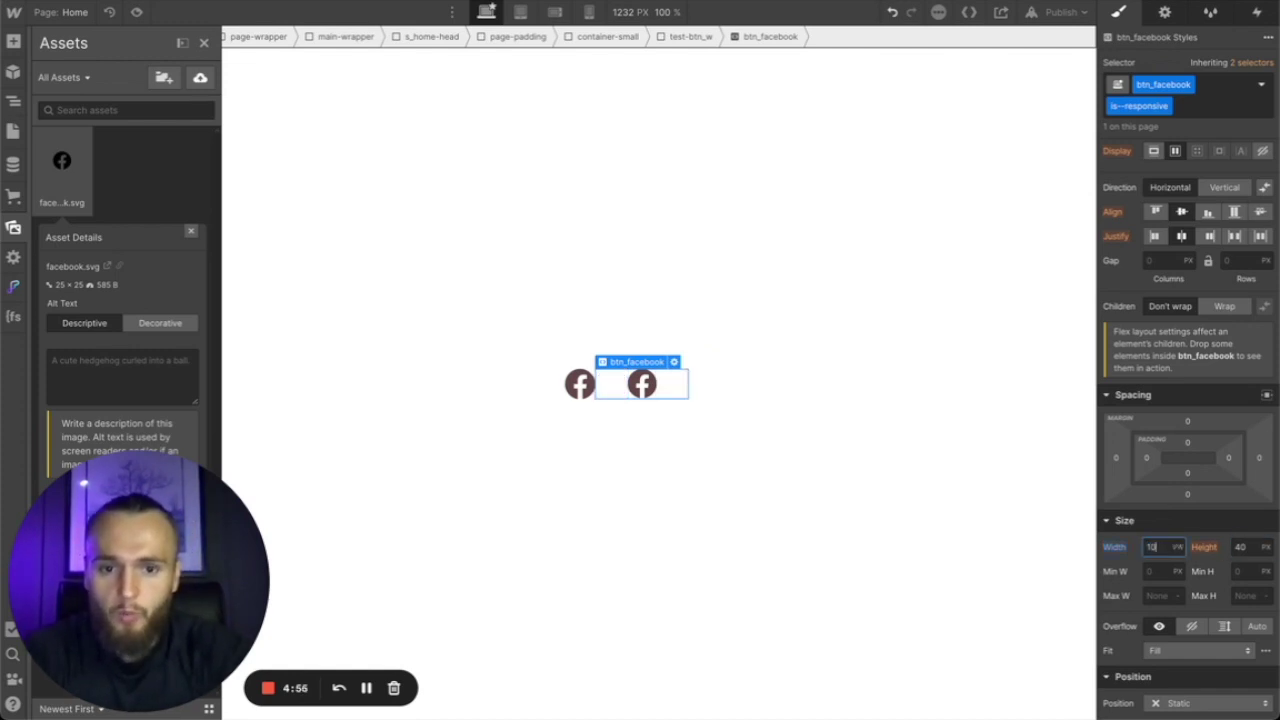
left_click(1253, 547)
type("auto")
key("Return")
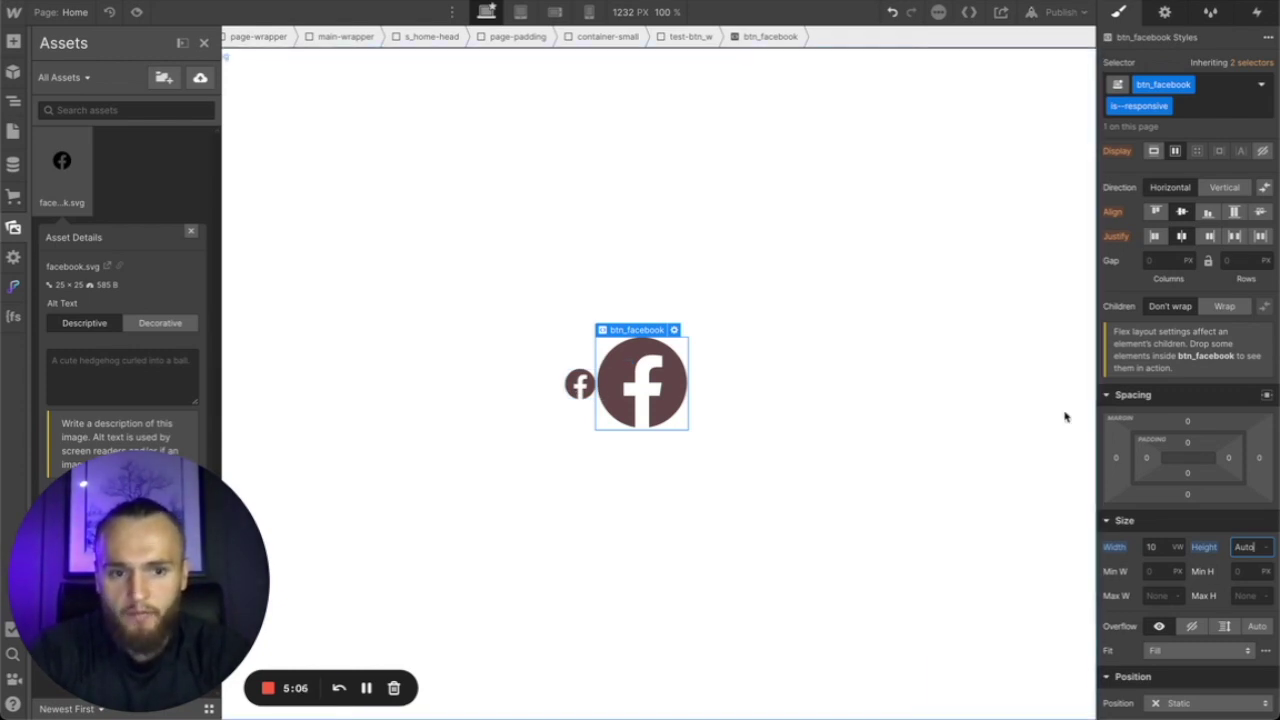
Give the small Facebook icon's btn_facebook class a red (#d61a1a) hover text colour
left_click(575, 398)
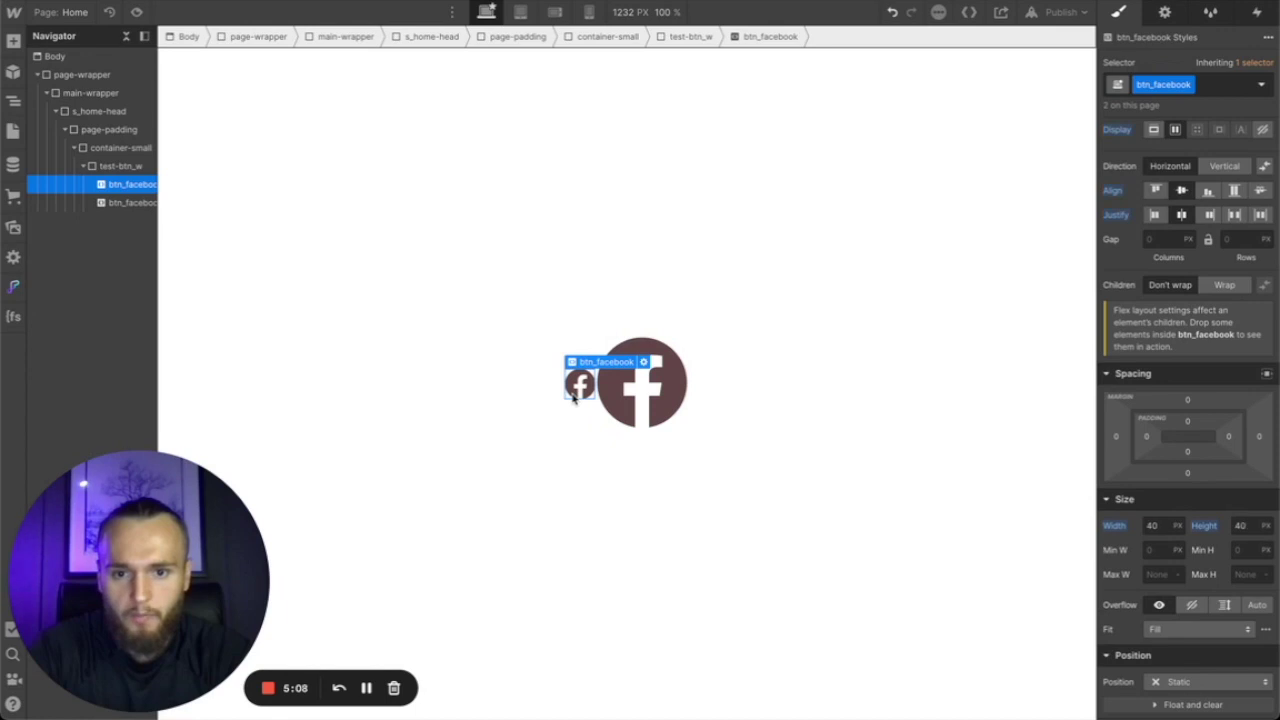
left_click(1263, 88)
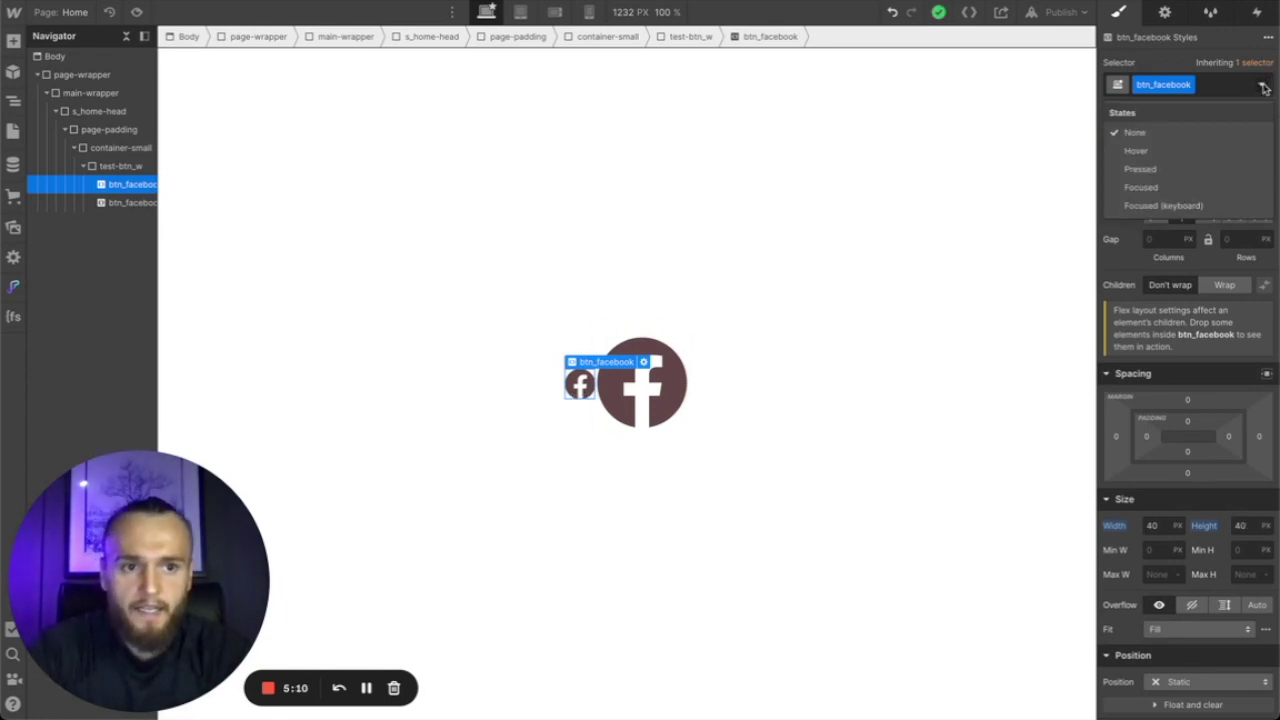
left_click(1138, 150)
scroll(1198, 341, "down", 5)
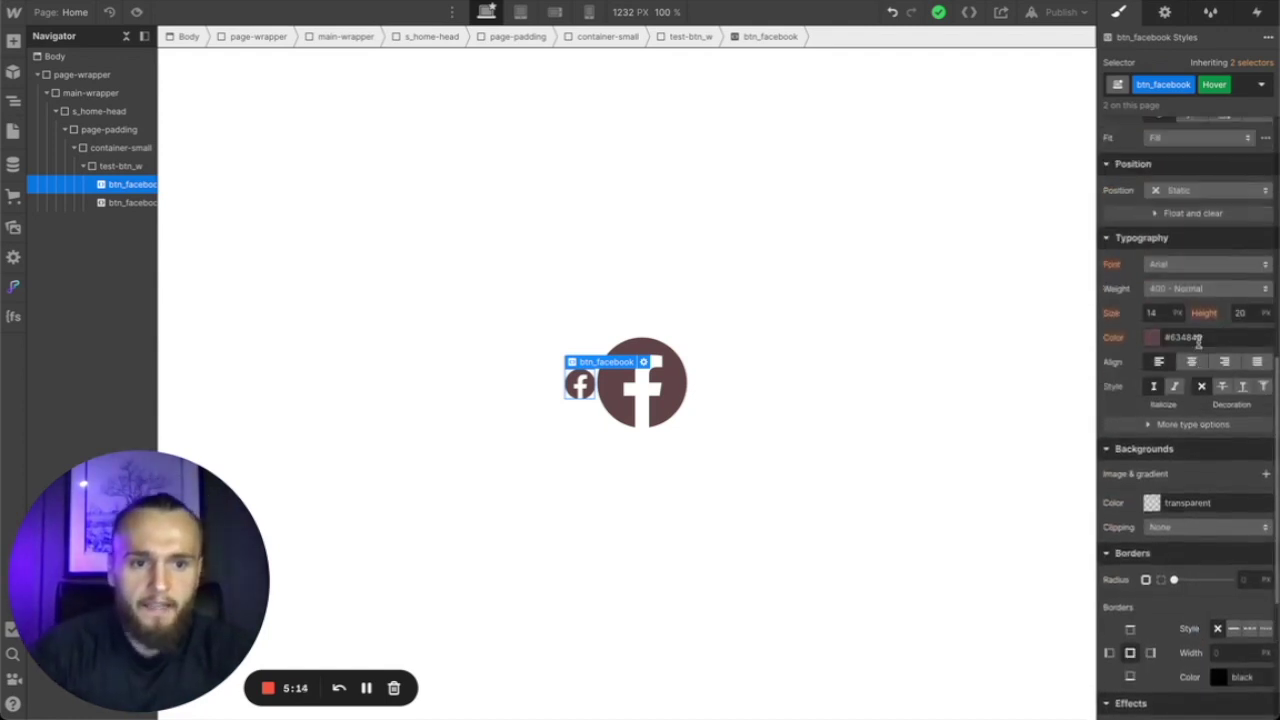
scroll(1198, 341, "up", 2)
left_click(1152, 452)
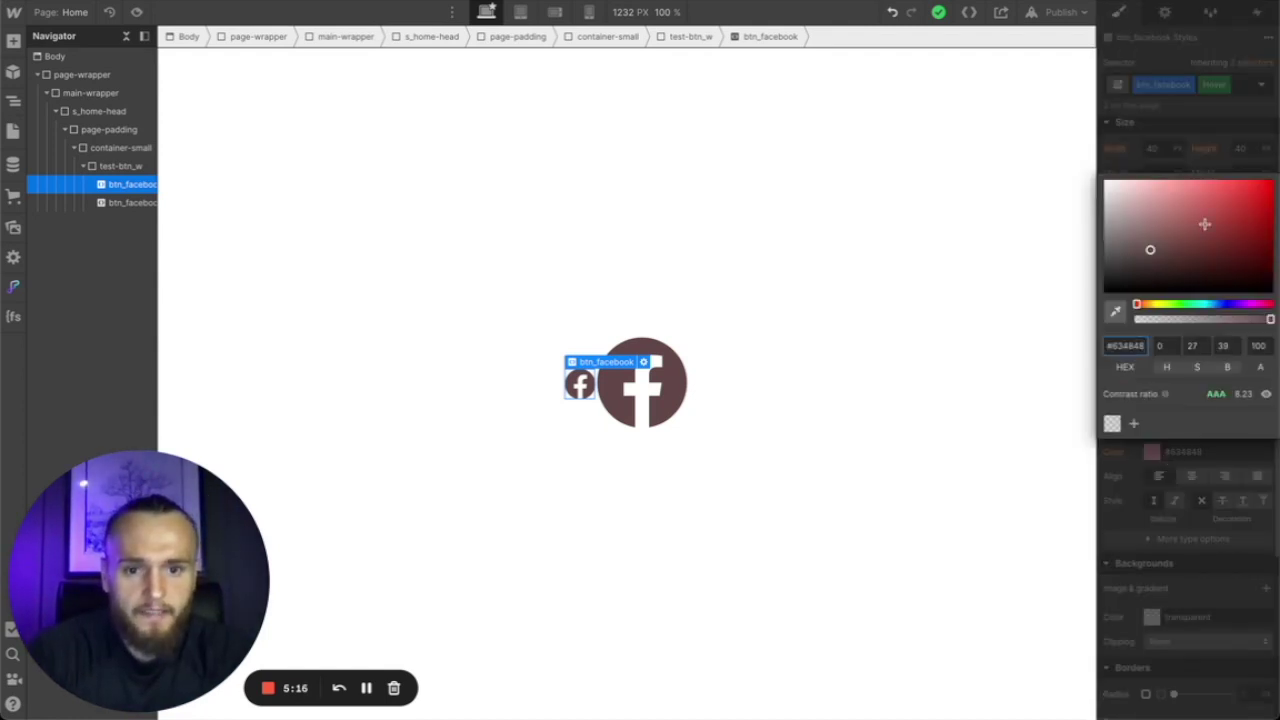
left_click_drag(1204, 224, 1250, 198)
left_click(1256, 133)
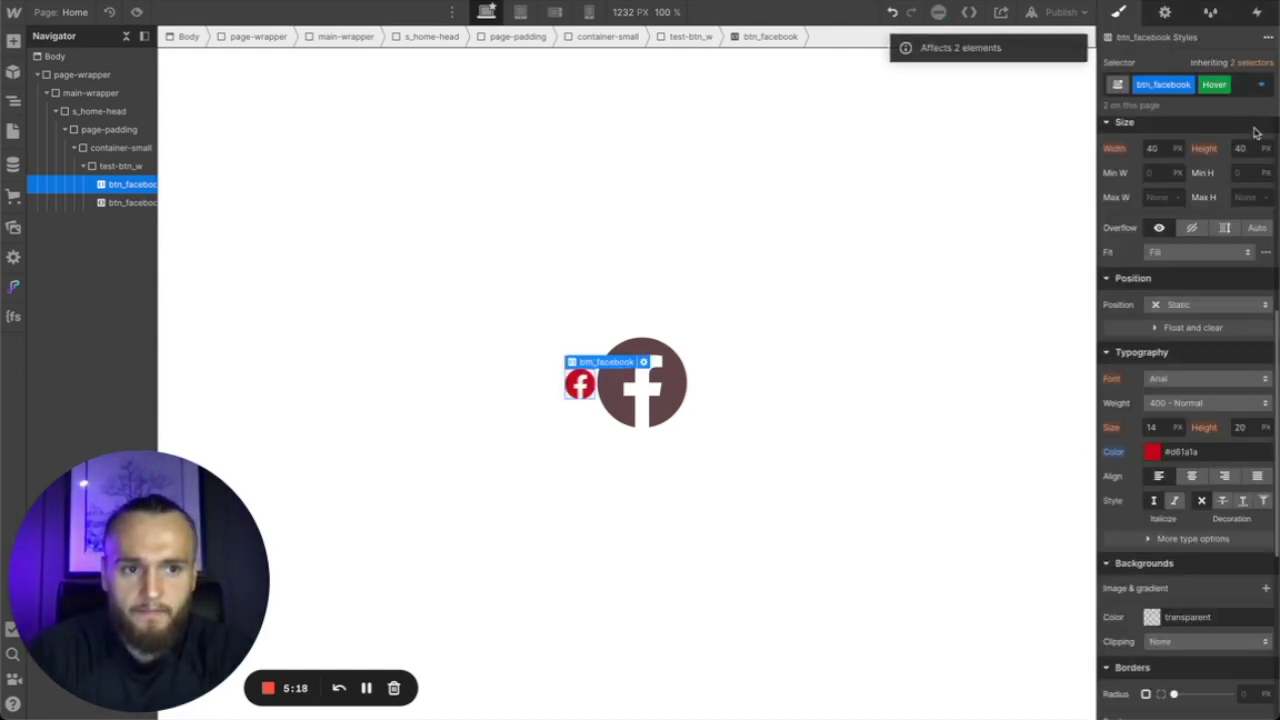
Back in the default state, add a 200 ms ease transition to btn_facebook
left_click(1261, 84)
left_click(1185, 132)
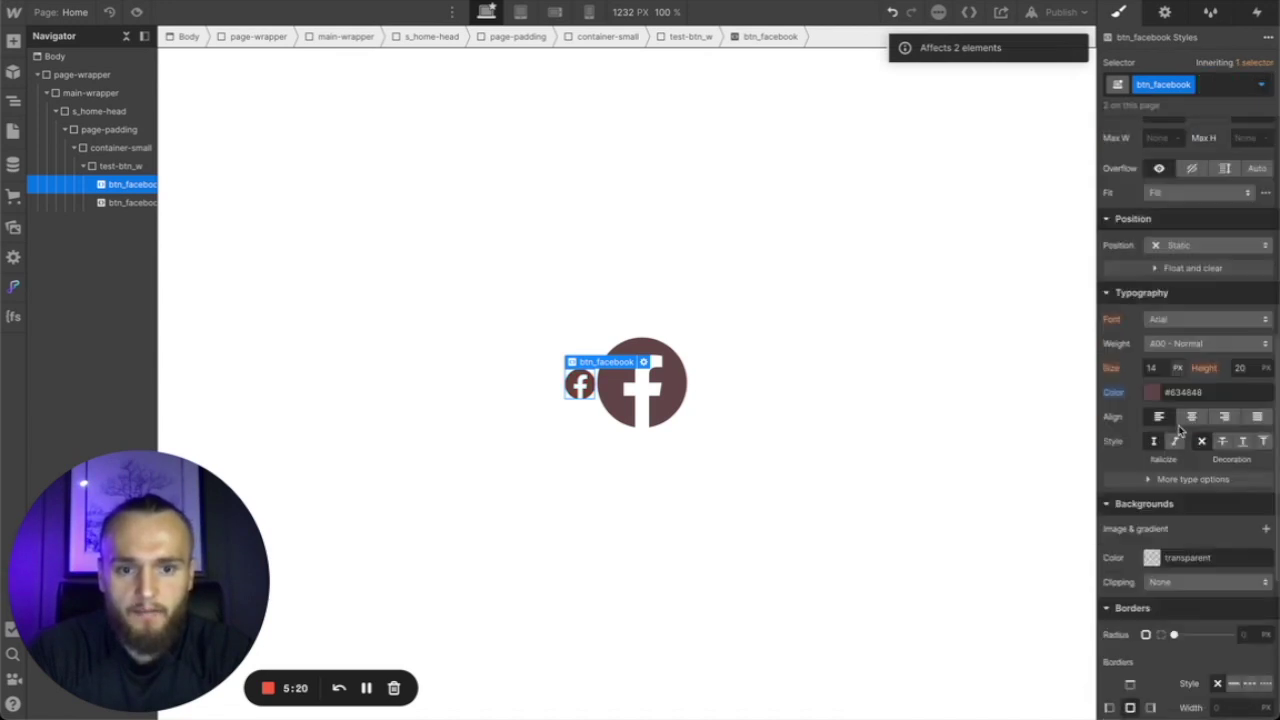
scroll(1178, 428, "down", 3)
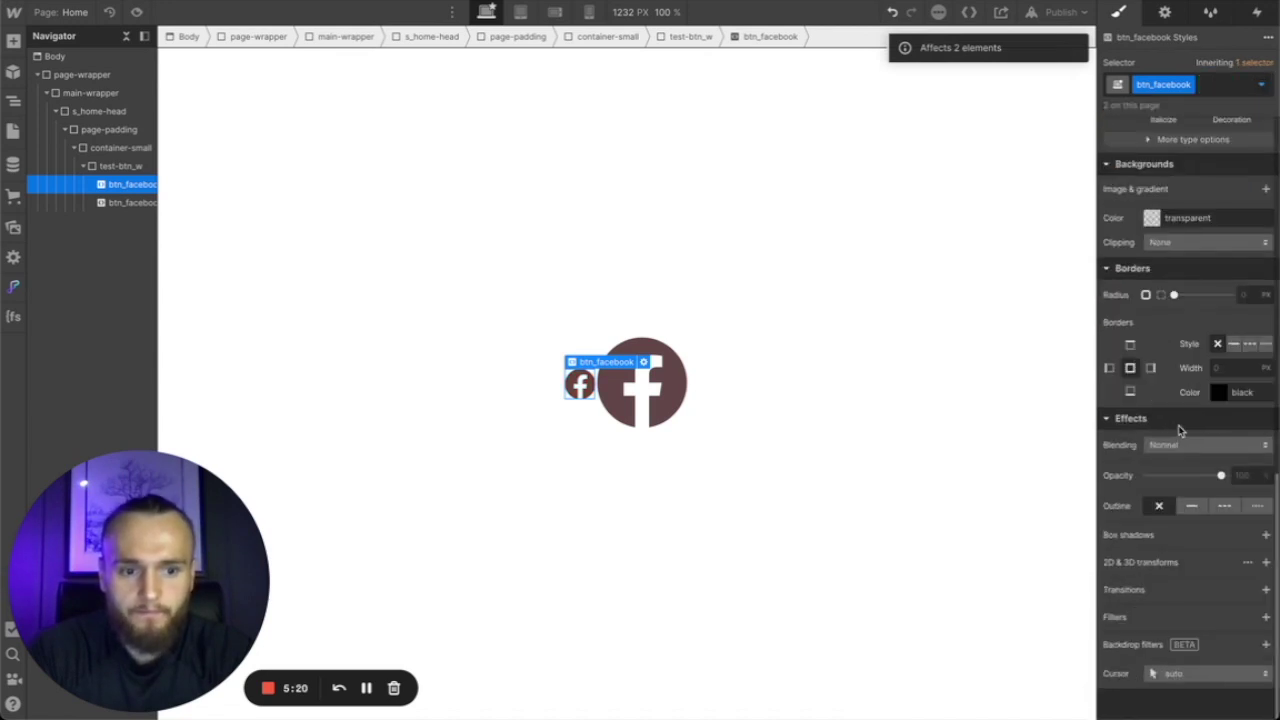
left_click(1266, 591)
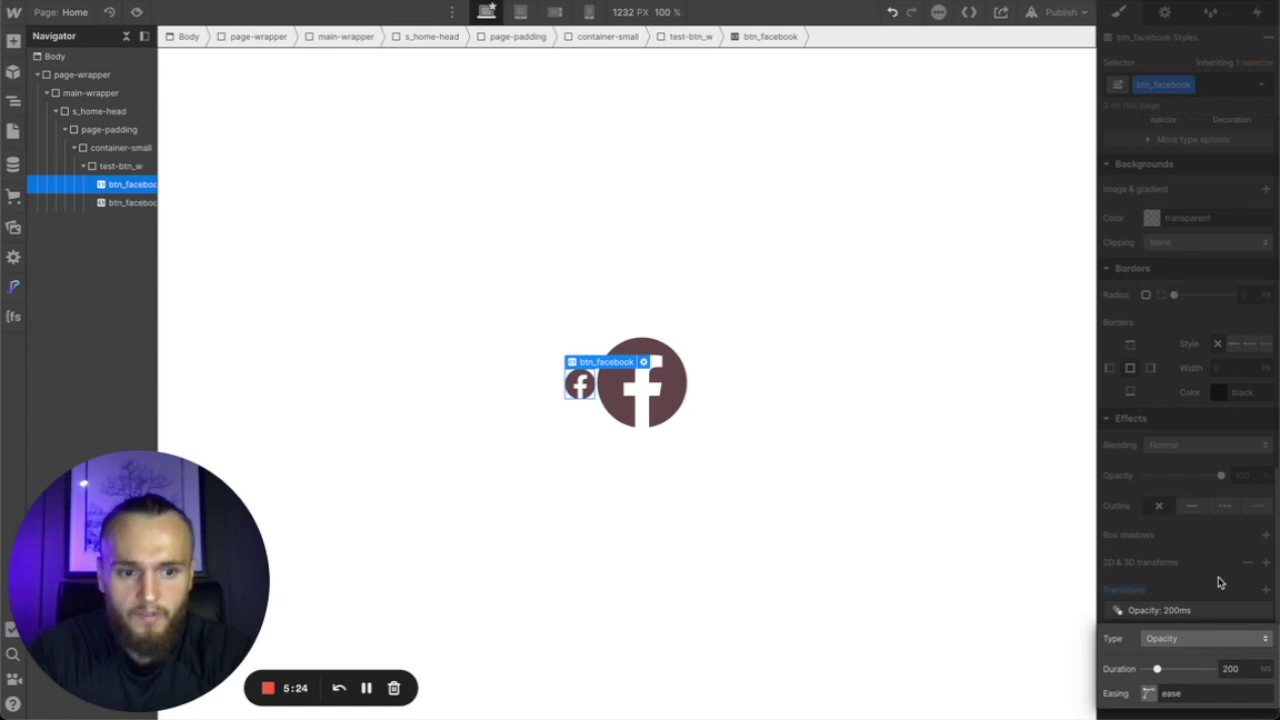
left_click(1233, 570)
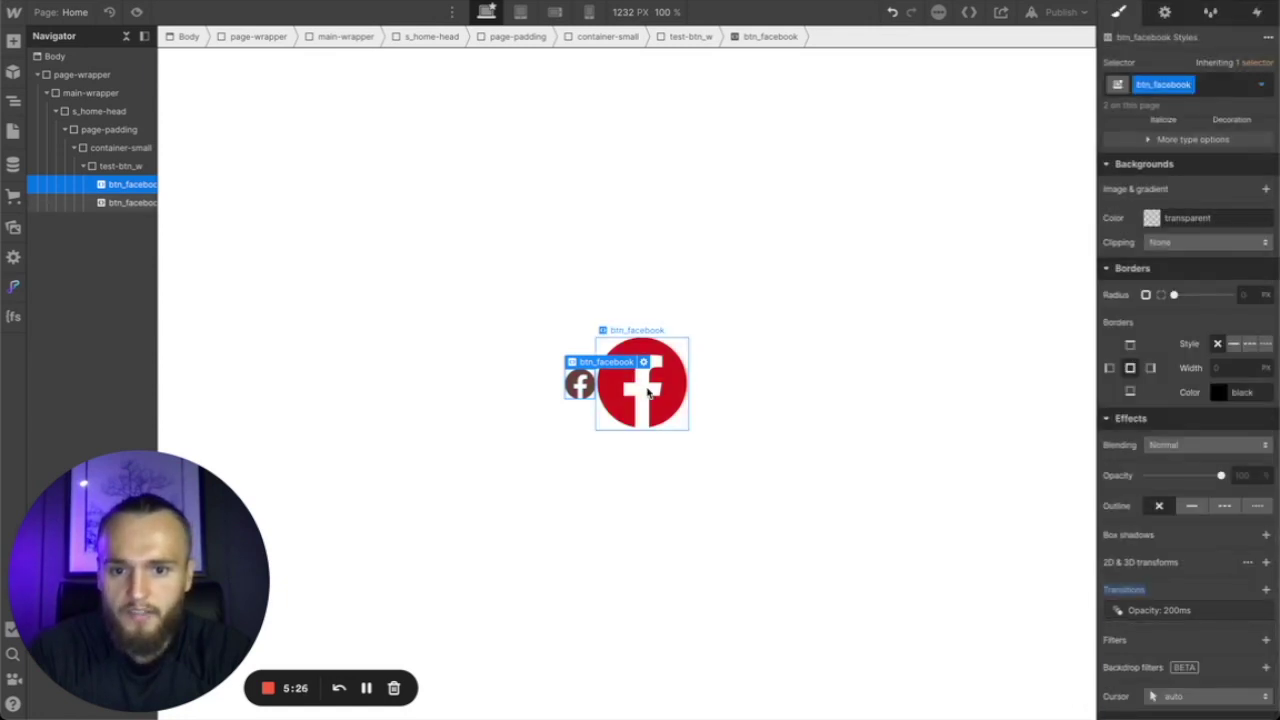
Select test-btn_w and publish the site to its webflow.io staging domain
left_click(666, 289)
left_click(1058, 12)
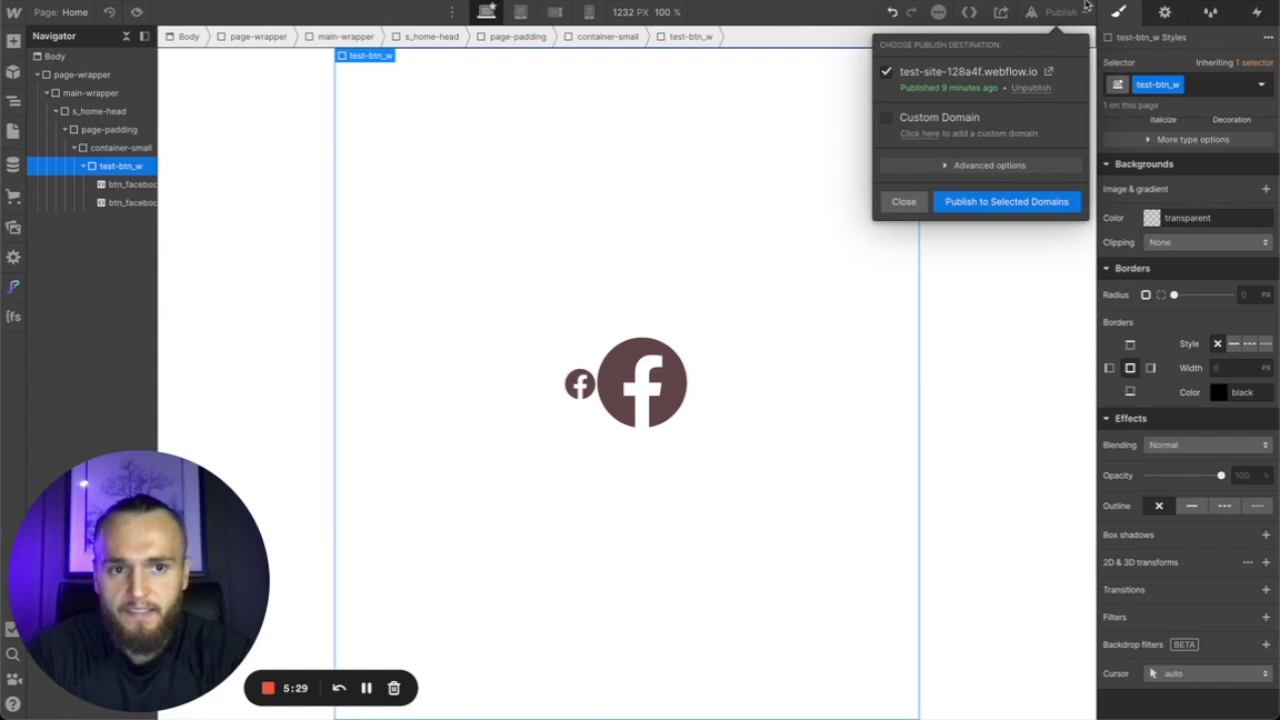
left_click(1009, 203)
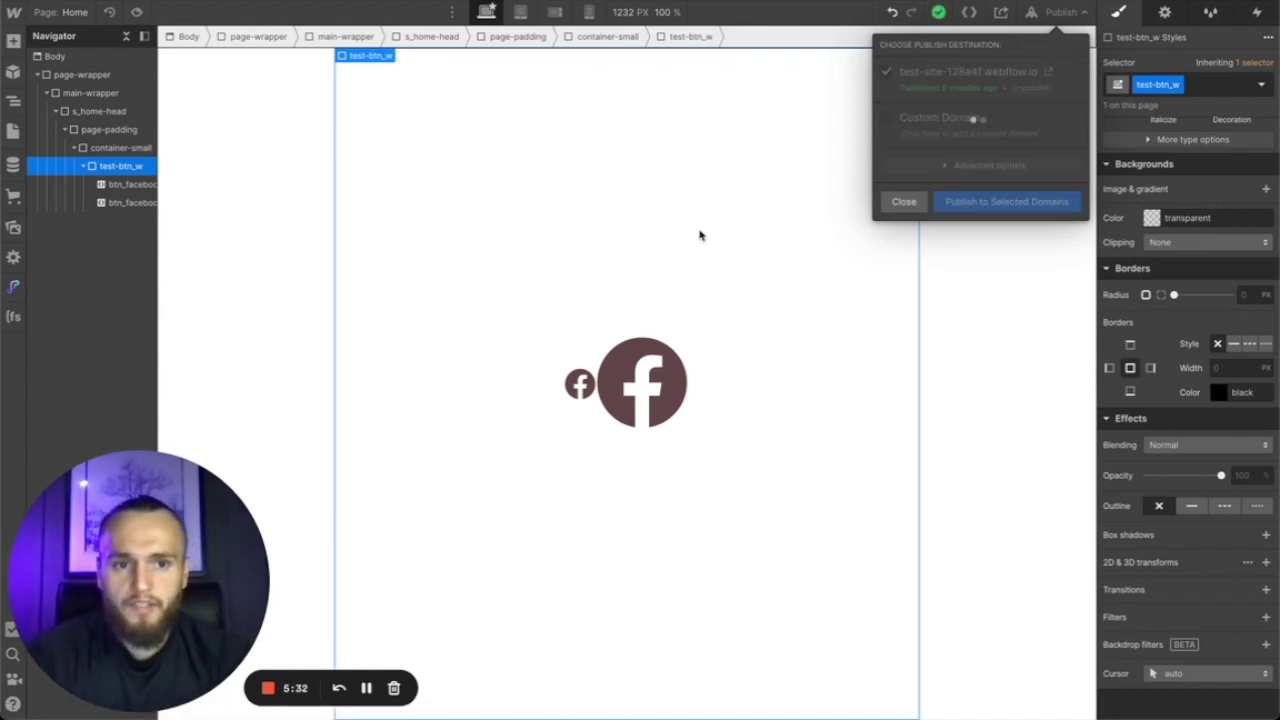